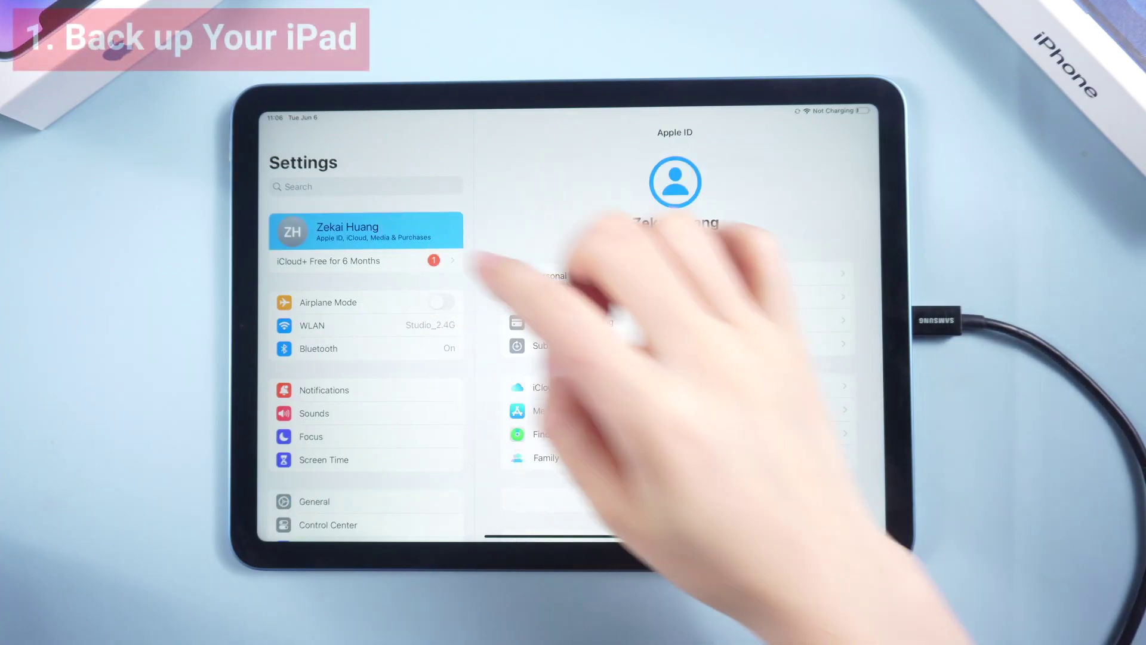
Open the Apple ID iCloud page, which shows storage at 4.4 GB of 5 GB.
{"action": "left_click", "coordinate": [749, 387]}
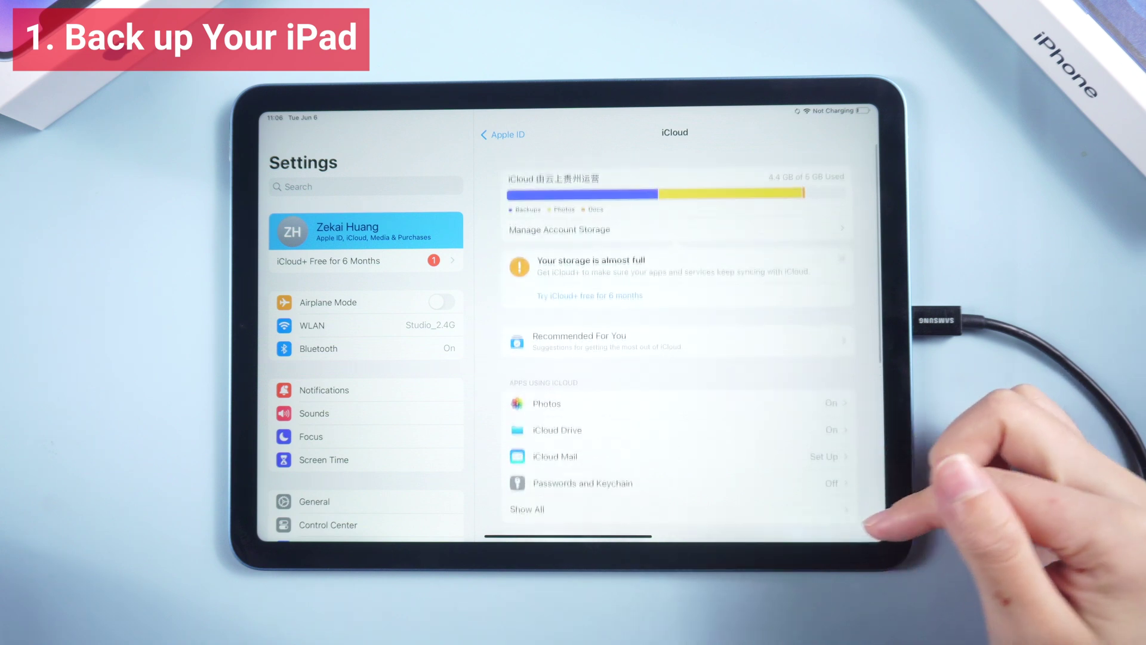
Attempt an iCloud Backup, which fails for lack of storage, then reach the iPad summary in iTunes.
{"action": "scroll", "coordinate": [831, 389], "scroll_direction": "down", "scroll_amount": 3}
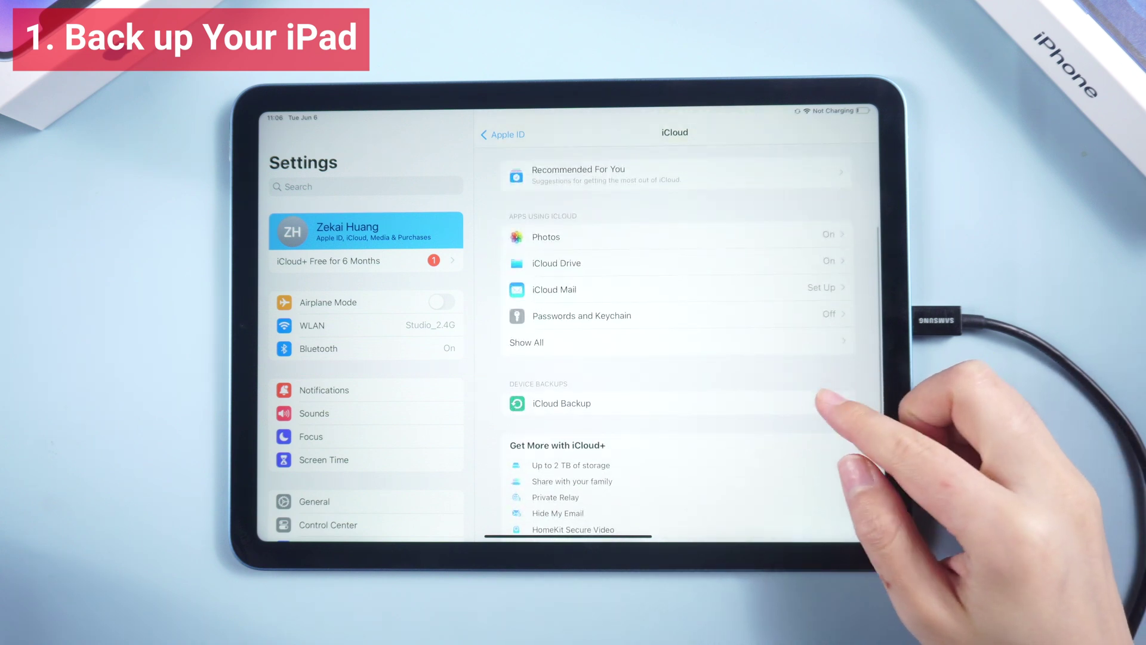
{"action": "left_click", "coordinate": [821, 403]}
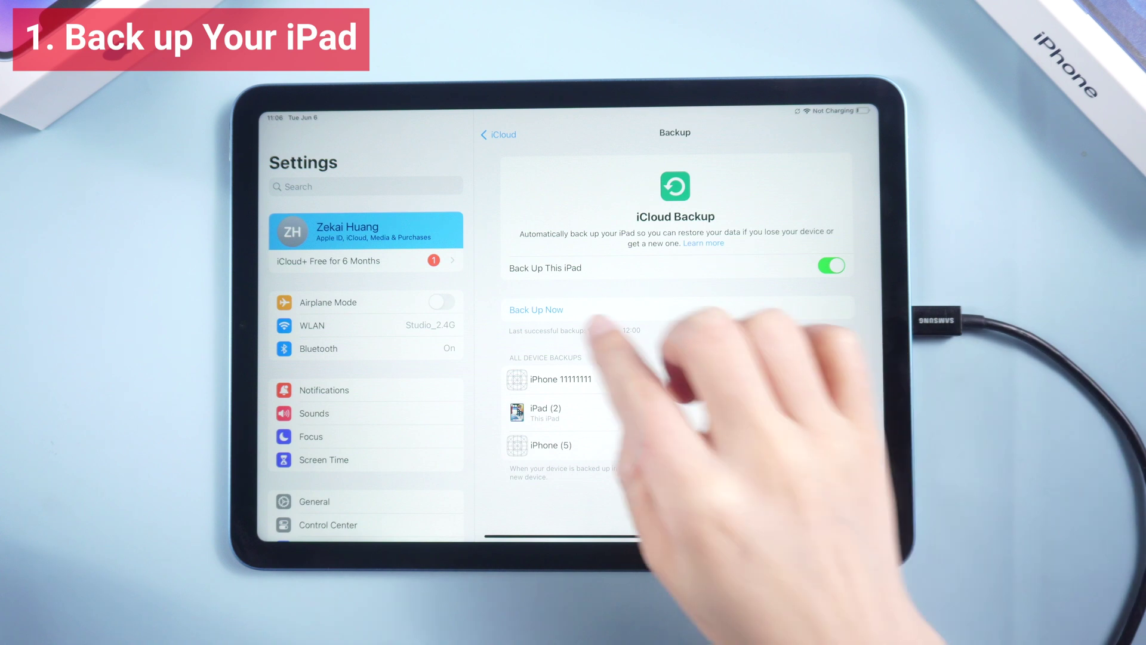
{"action": "left_click", "coordinate": [541, 310]}
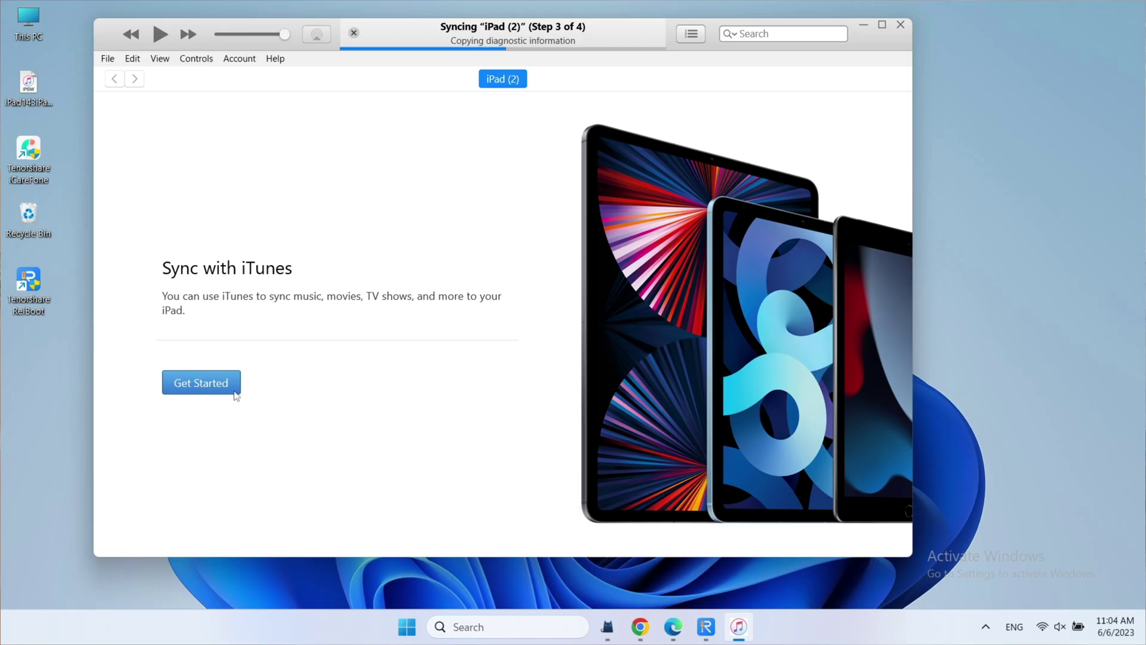
{"action": "left_click", "coordinate": [234, 392]}
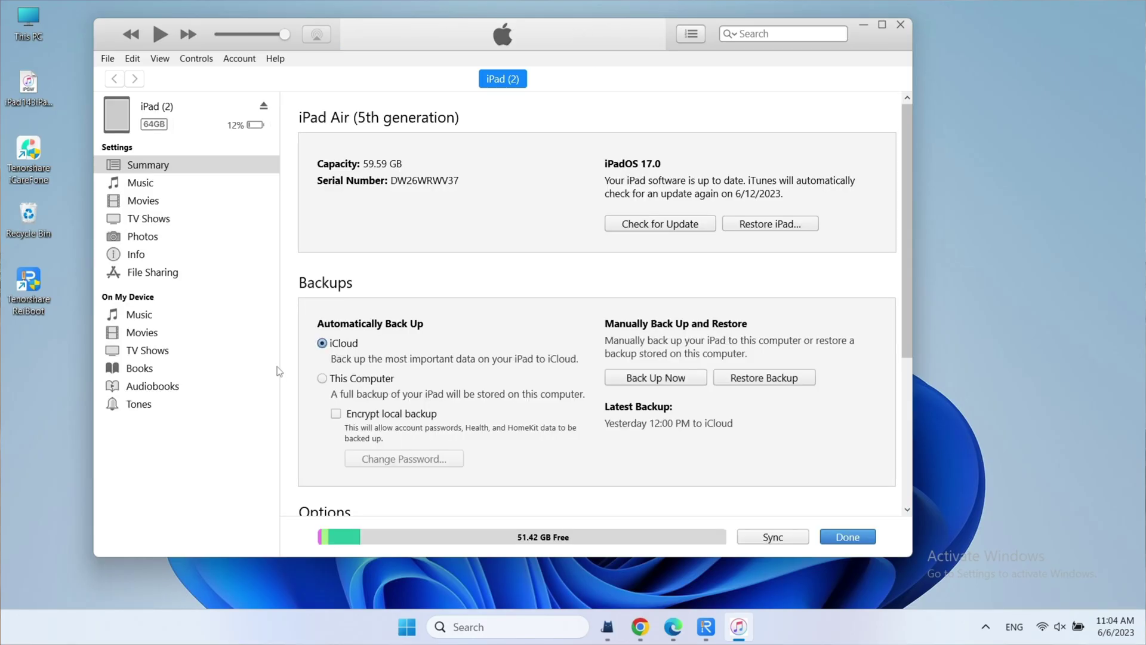
Set automatic backups to This Computer and back up the iPad locally with encryption.
{"action": "left_click", "coordinate": [323, 378]}
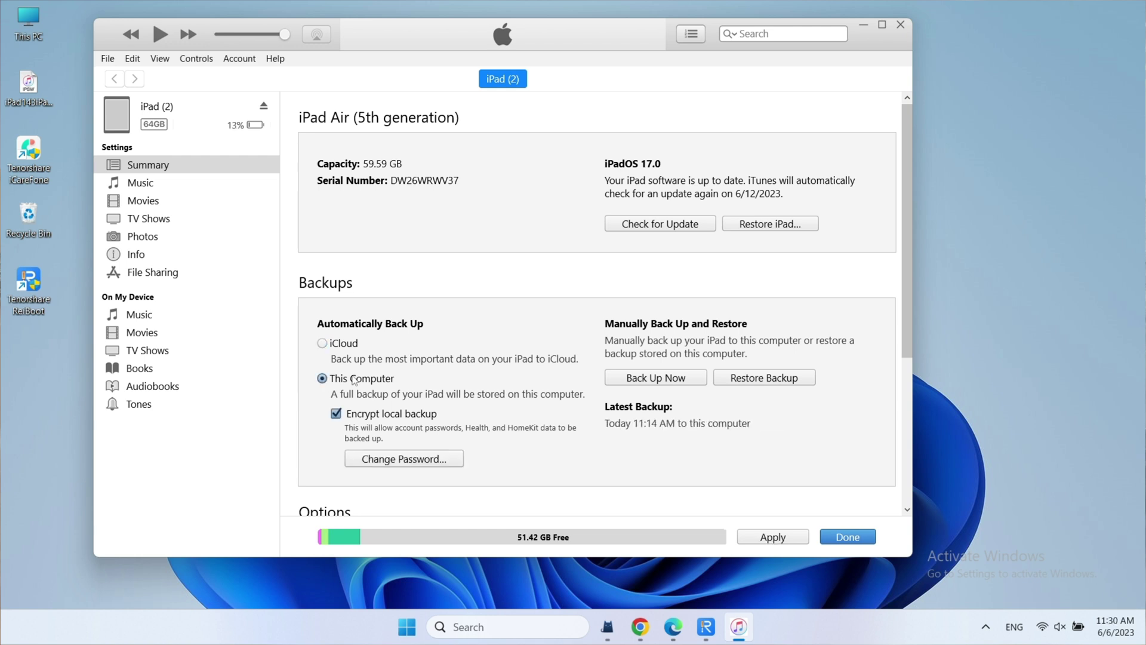
{"action": "left_click", "coordinate": [626, 379]}
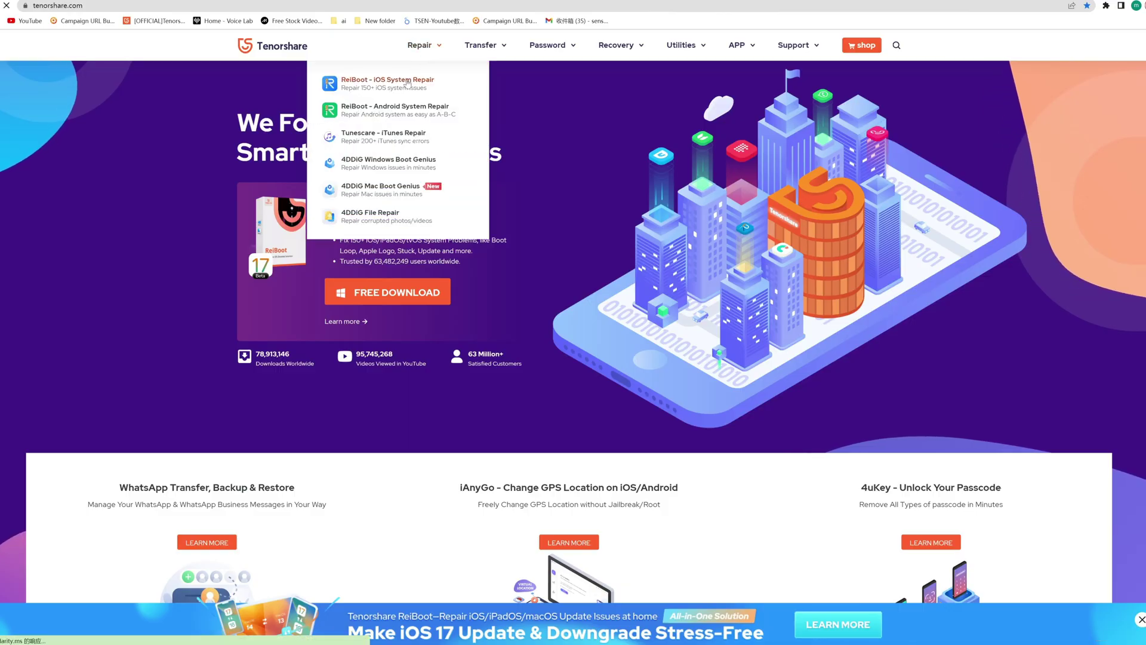
Find ReiBoot - iOS System Repair under Repair on the Tenorshare site.
{"action": "mouse_move", "coordinate": [408, 84]}
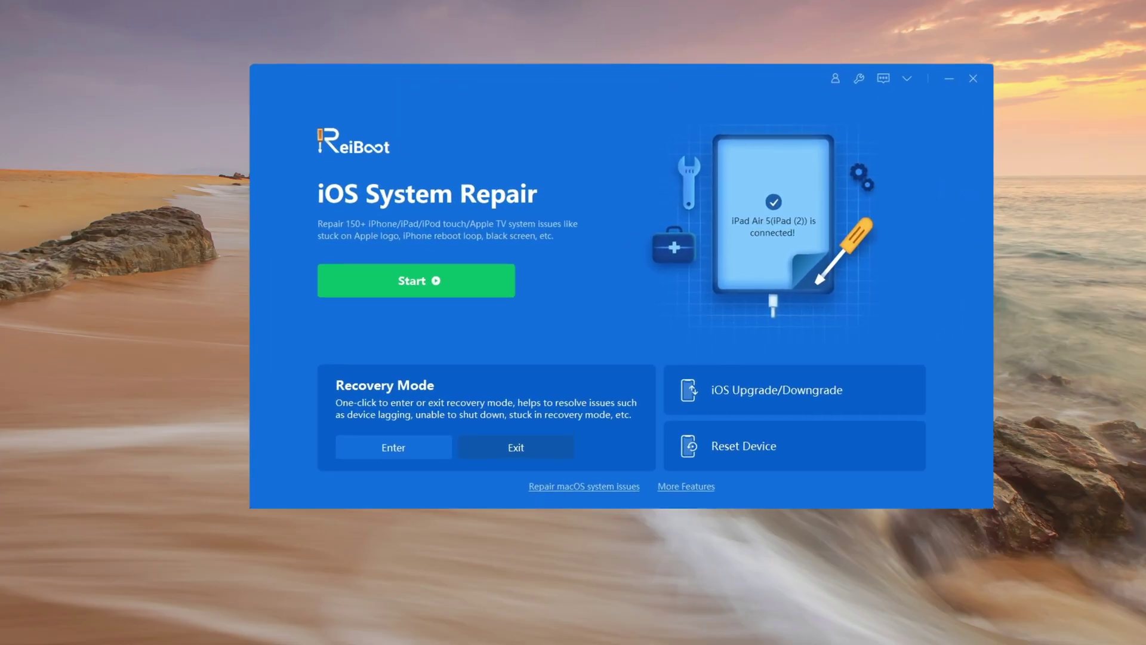
Choose Downgrade in iOS Upgrade/Downgrade, download the iPadOS 16.5 firmware, and confirm the data-erasing downgrade.
{"action": "left_click", "coordinate": [908, 394]}
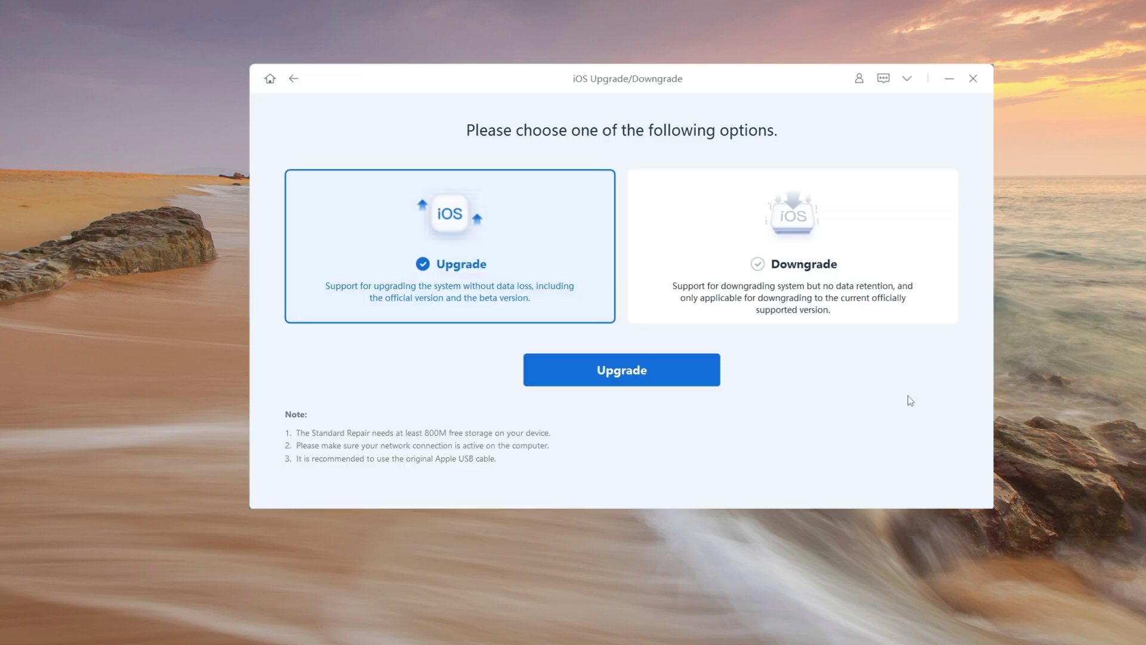
{"action": "left_click", "coordinate": [891, 286]}
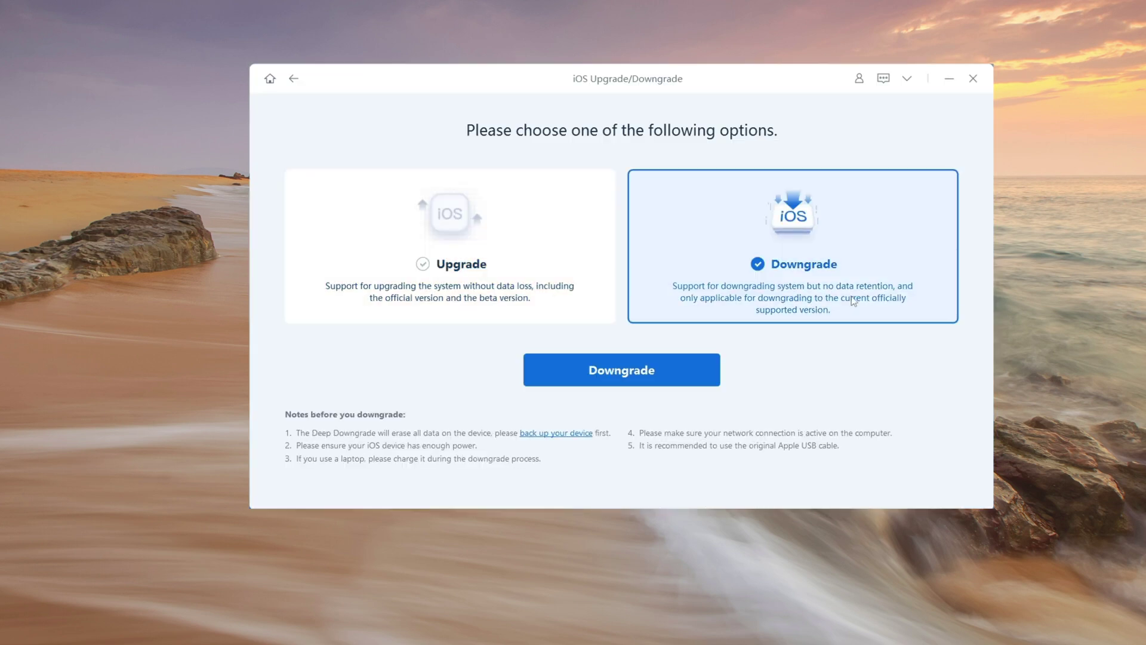
{"action": "left_click", "coordinate": [664, 371]}
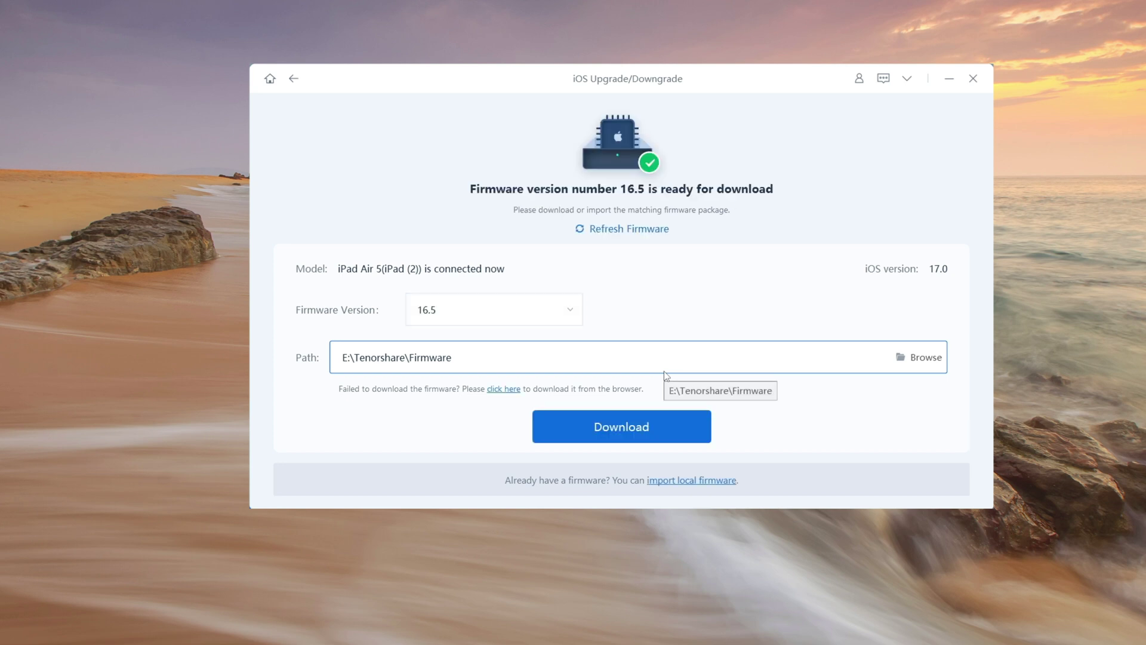
{"action": "left_click", "coordinate": [648, 429]}
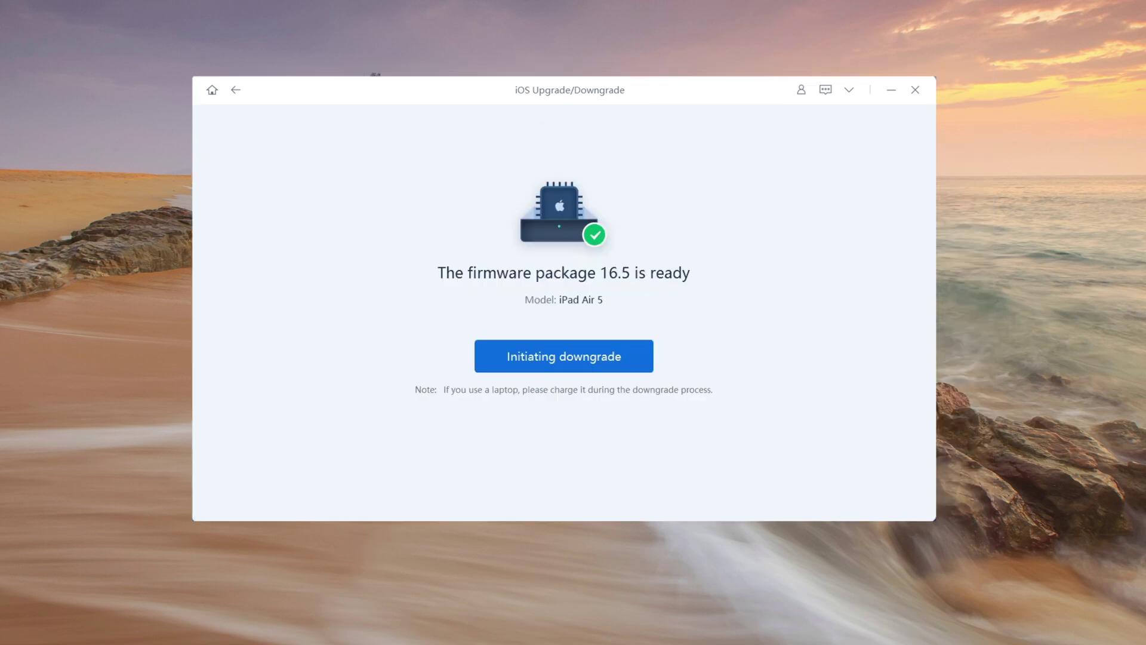
{"action": "left_click", "coordinate": [624, 357]}
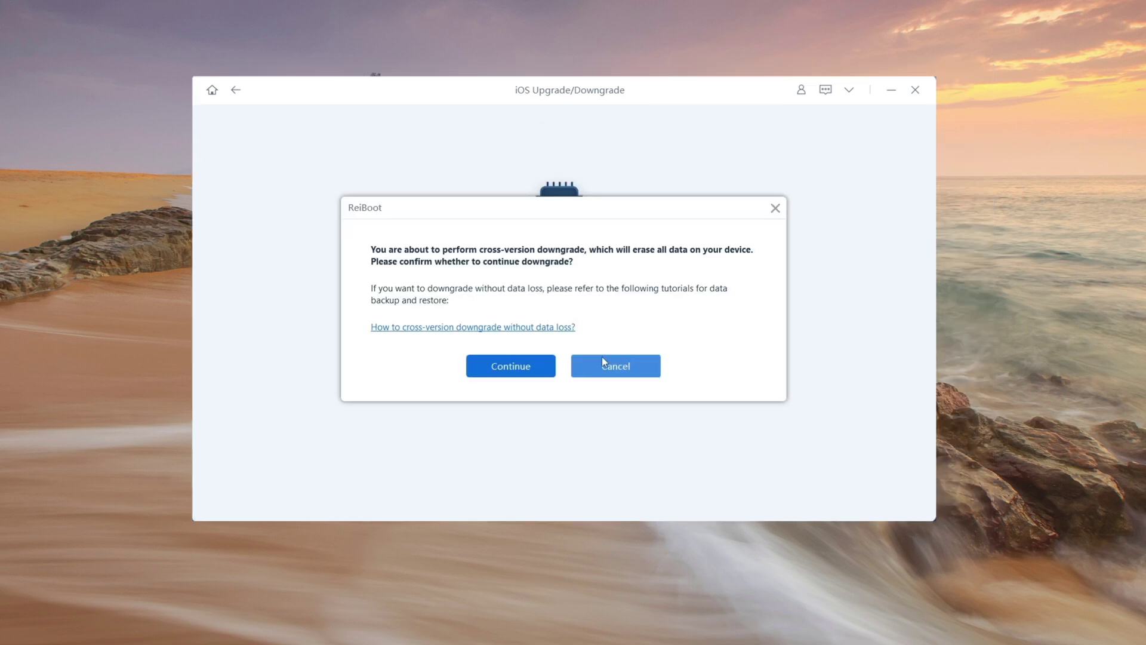
{"action": "left_click", "coordinate": [523, 364]}
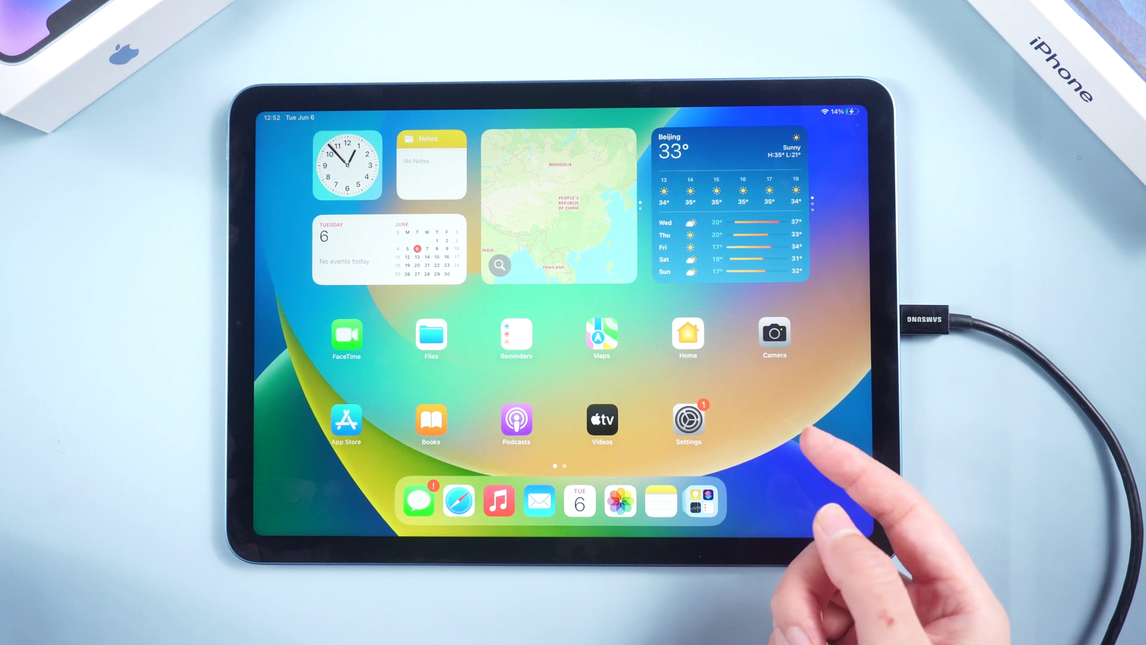
Check in Settings > General > About that iPadOS Version reads 16.5 (20F66).
{"action": "left_click_drag", "start_coordinate": [806, 447], "coordinate": [883, 454]}
{"action": "left_click", "coordinate": [678, 420]}
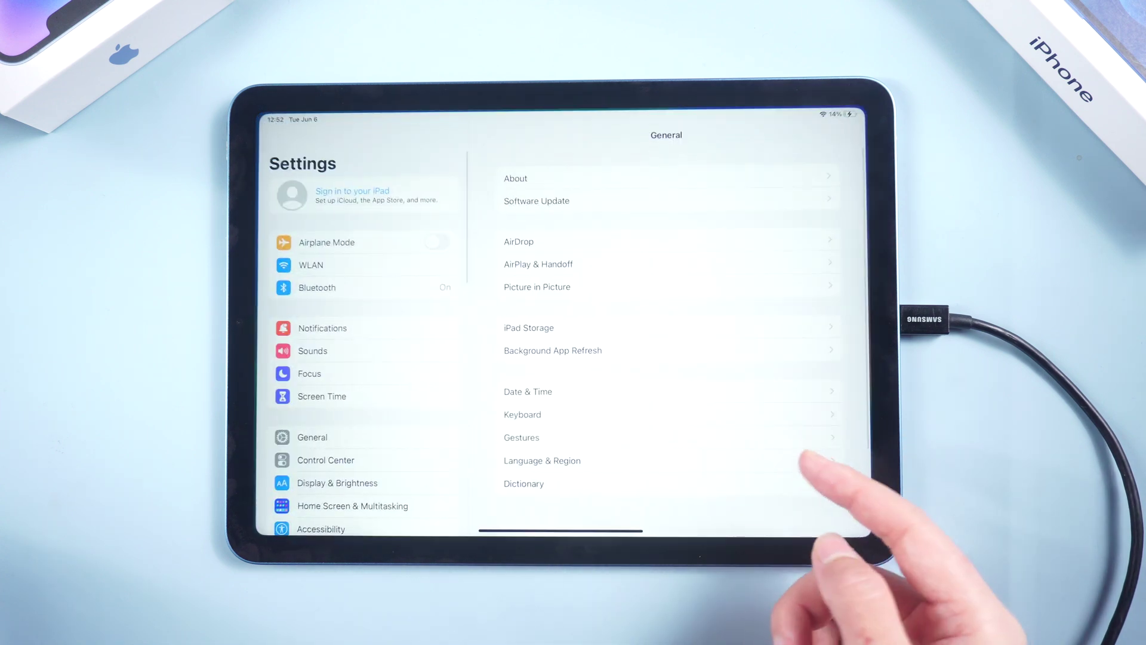
{"action": "left_click", "coordinate": [827, 176]}
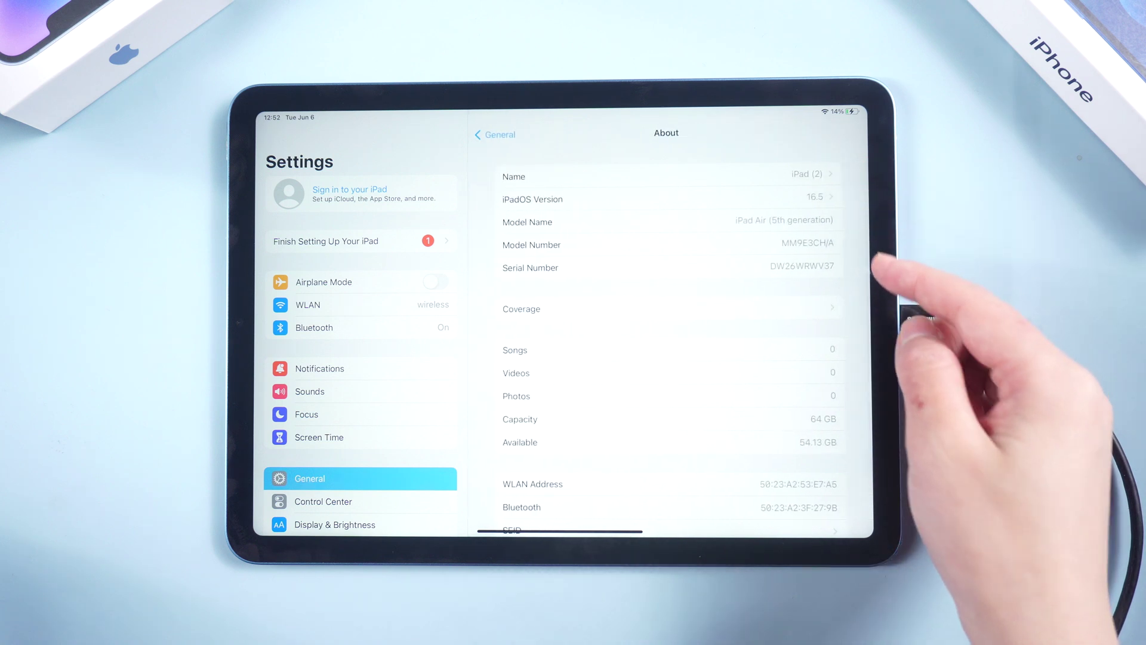
{"action": "left_click", "coordinate": [823, 199]}
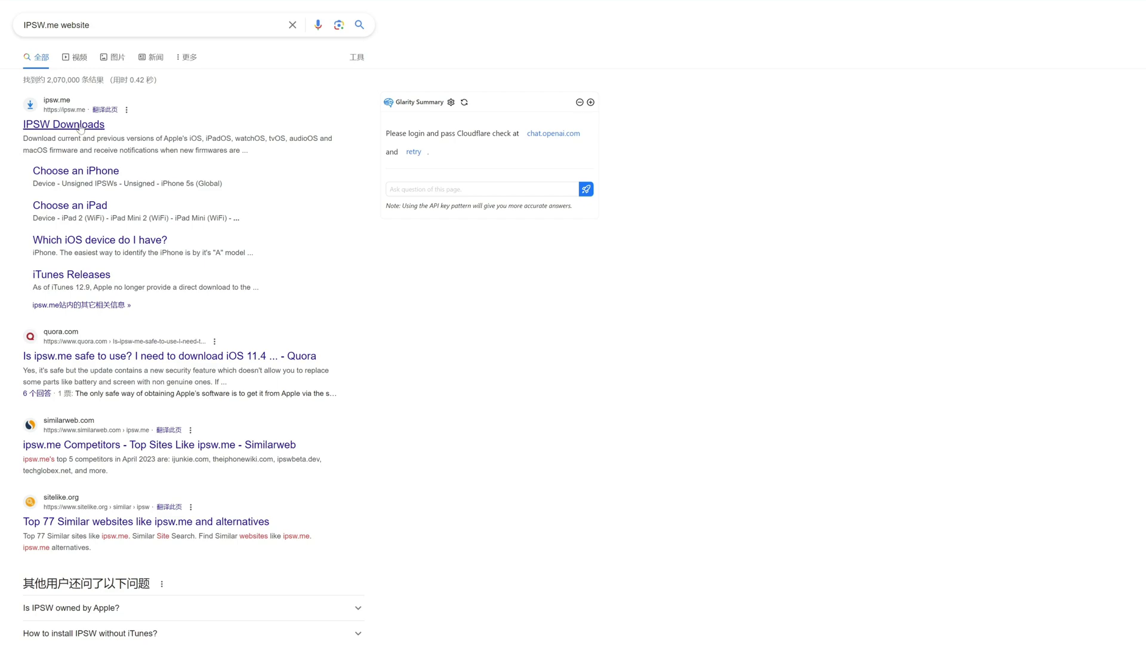
Open the iPadOS 16.4.1 (20E252) firmware page for iPad Air 5 (WiFi) on ipsw.me.
{"action": "left_click", "coordinate": [81, 128]}
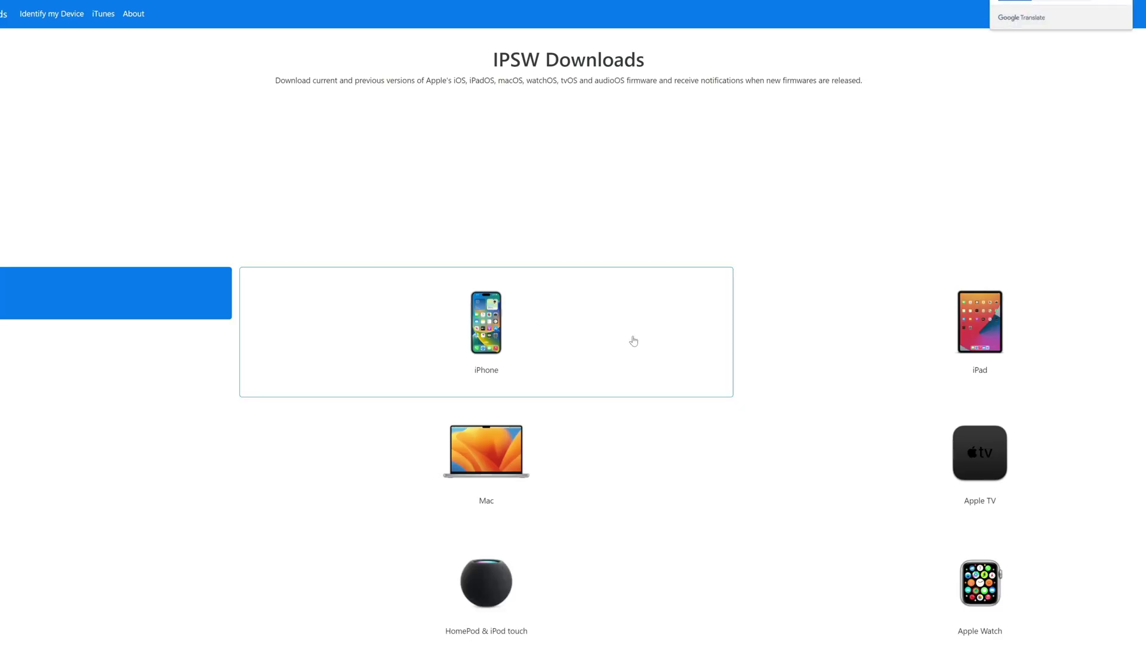
{"action": "left_click", "coordinate": [964, 331]}
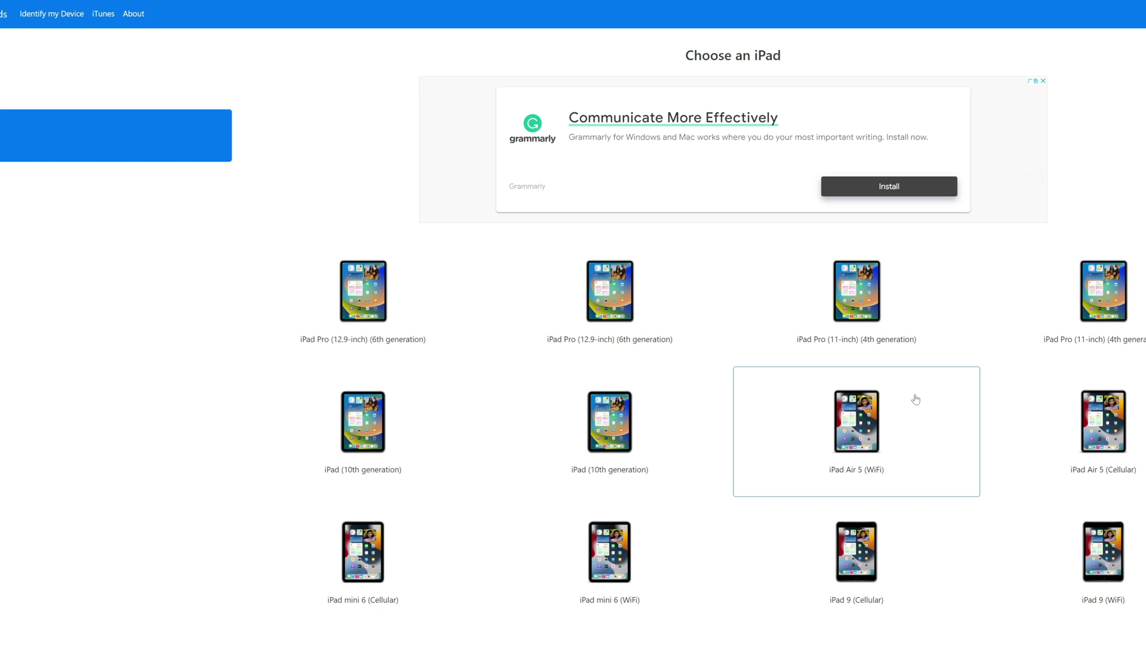
{"action": "left_click", "coordinate": [885, 429]}
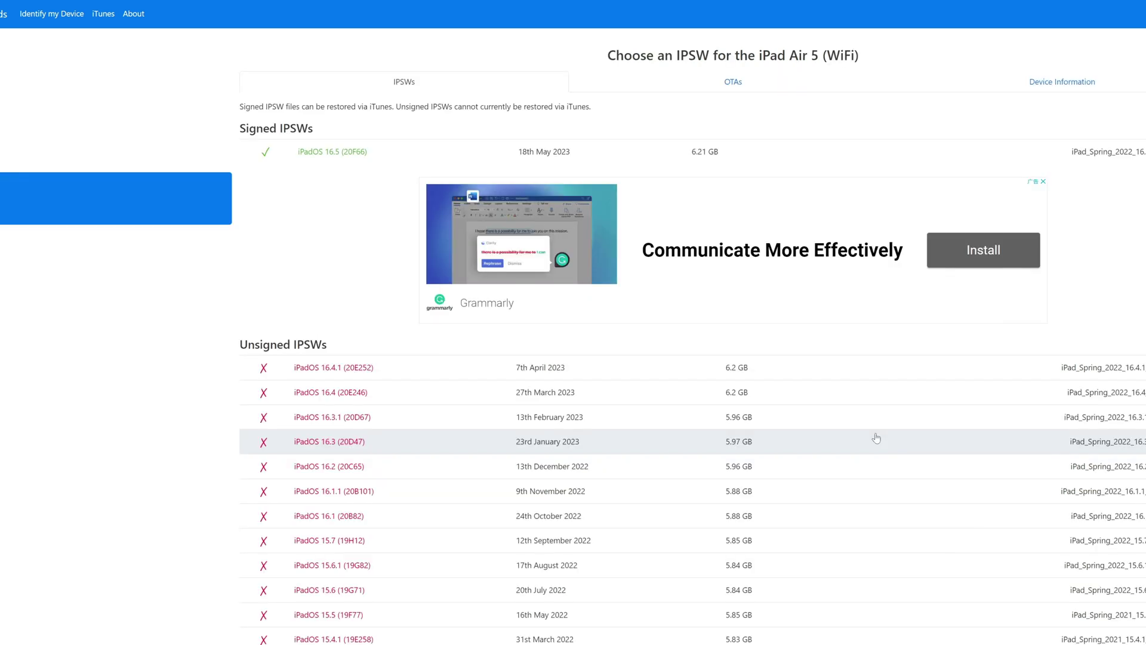
{"action": "left_click", "coordinate": [870, 375]}
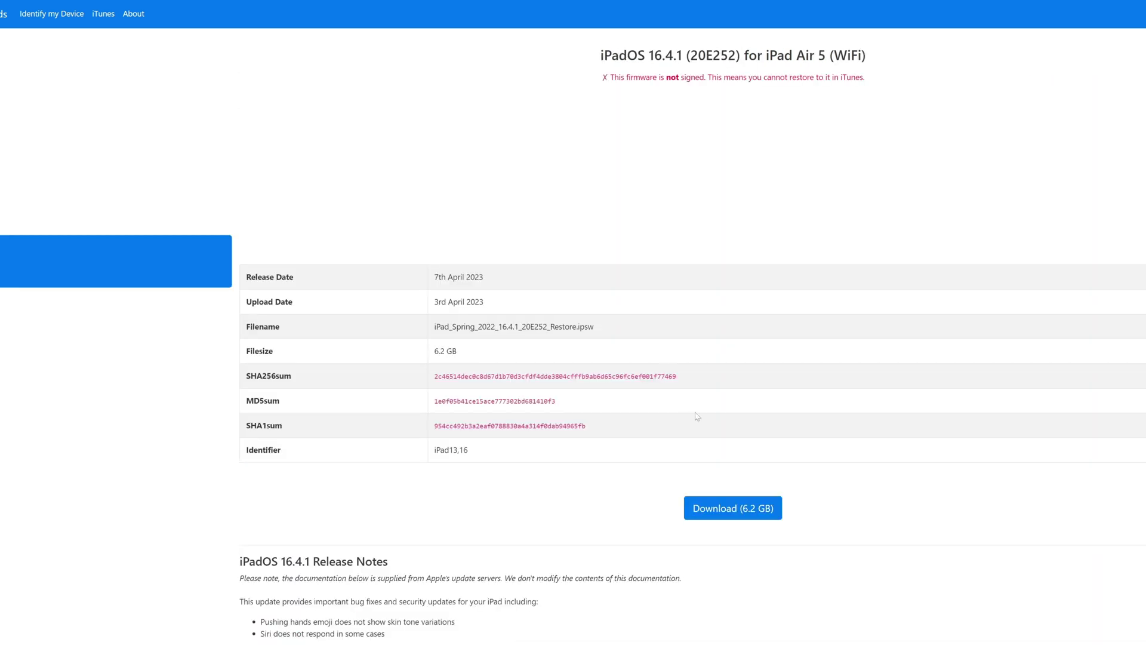
Start the 16.4.1 firmware download, then turn off Find My iPad using the Apple ID password.
{"action": "left_click", "coordinate": [722, 506]}
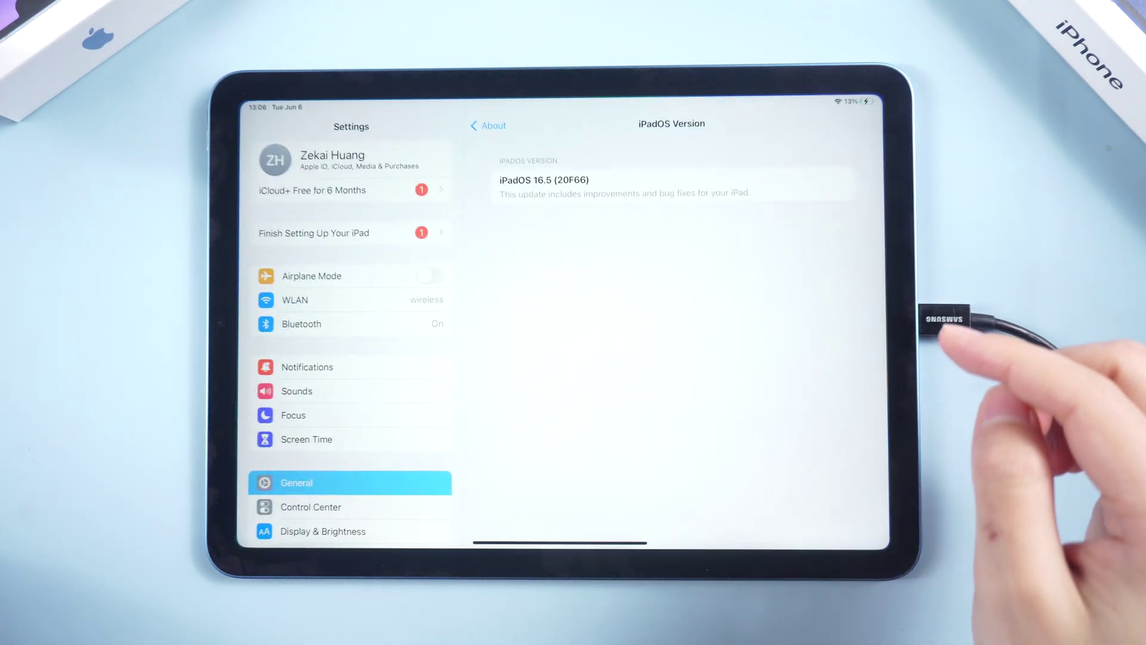
{"action": "left_click", "coordinate": [332, 158]}
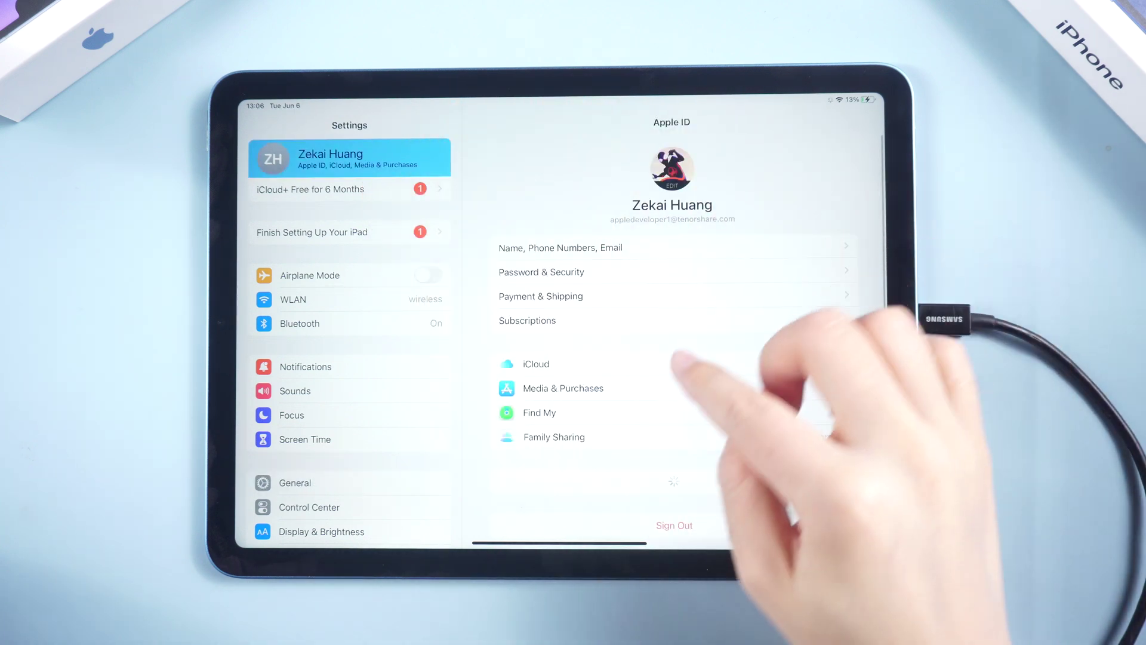
{"action": "left_click", "coordinate": [759, 415]}
{"action": "left_click", "coordinate": [847, 167]}
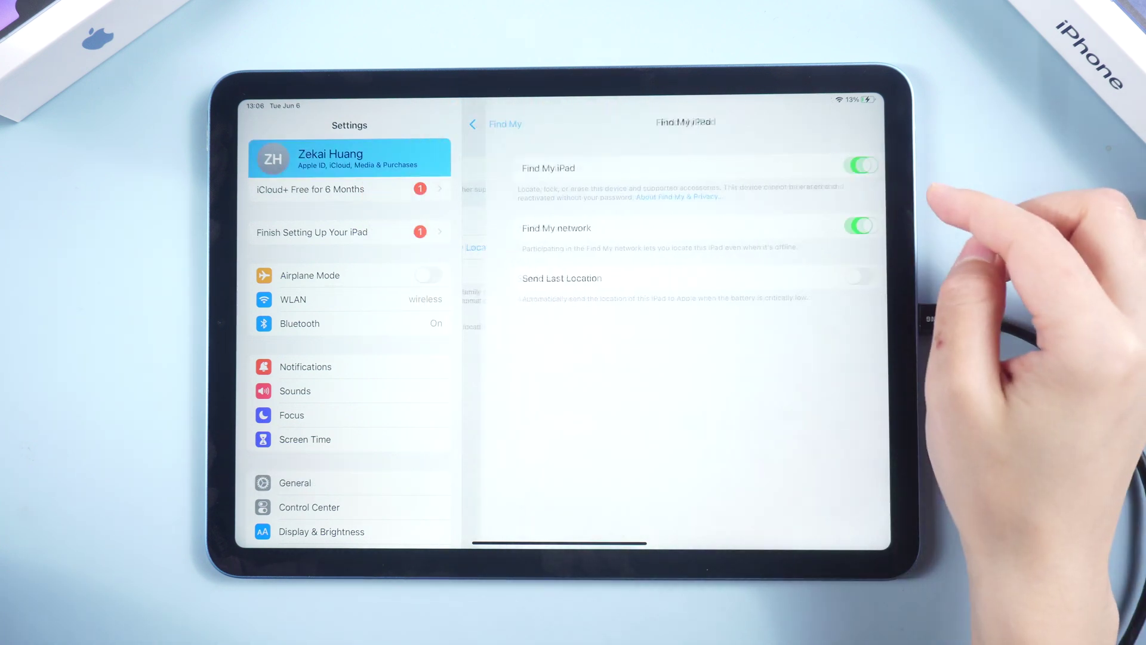
{"action": "left_click", "coordinate": [860, 165]}
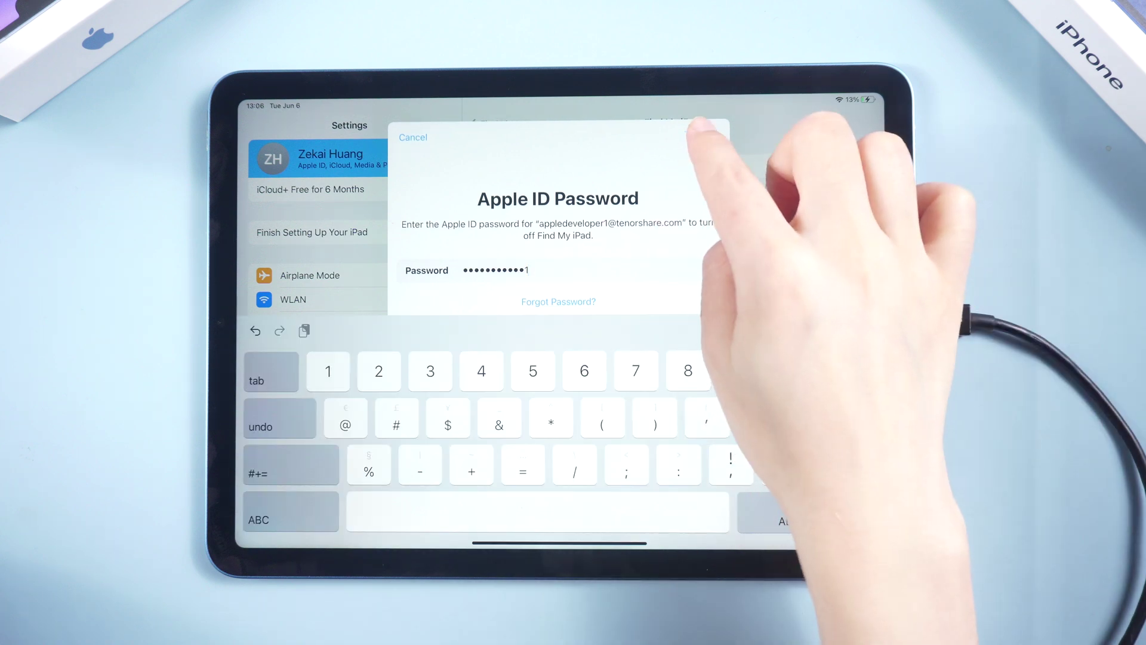
{"action": "left_click", "coordinate": [704, 132]}
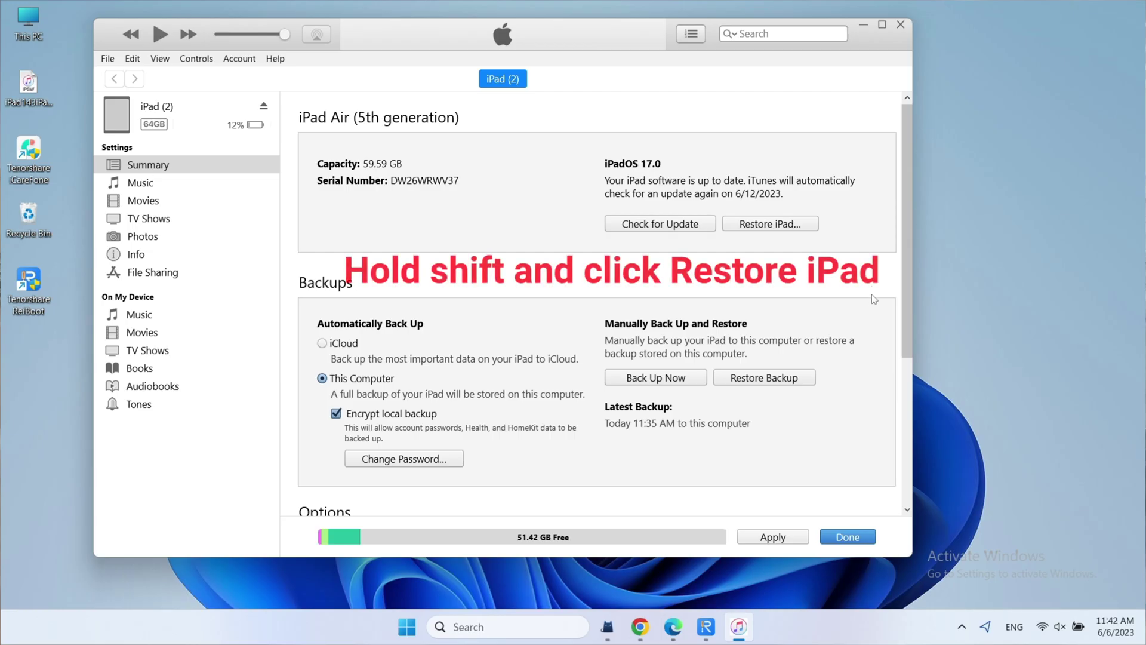
Shift-click Restore and restore the iPad with iPad_Spring_2022_16.5_20F66_Restore from EXTERNAL_USB (F:).
{"action": "left_click", "coordinate": [796, 224], "text": "shift"}
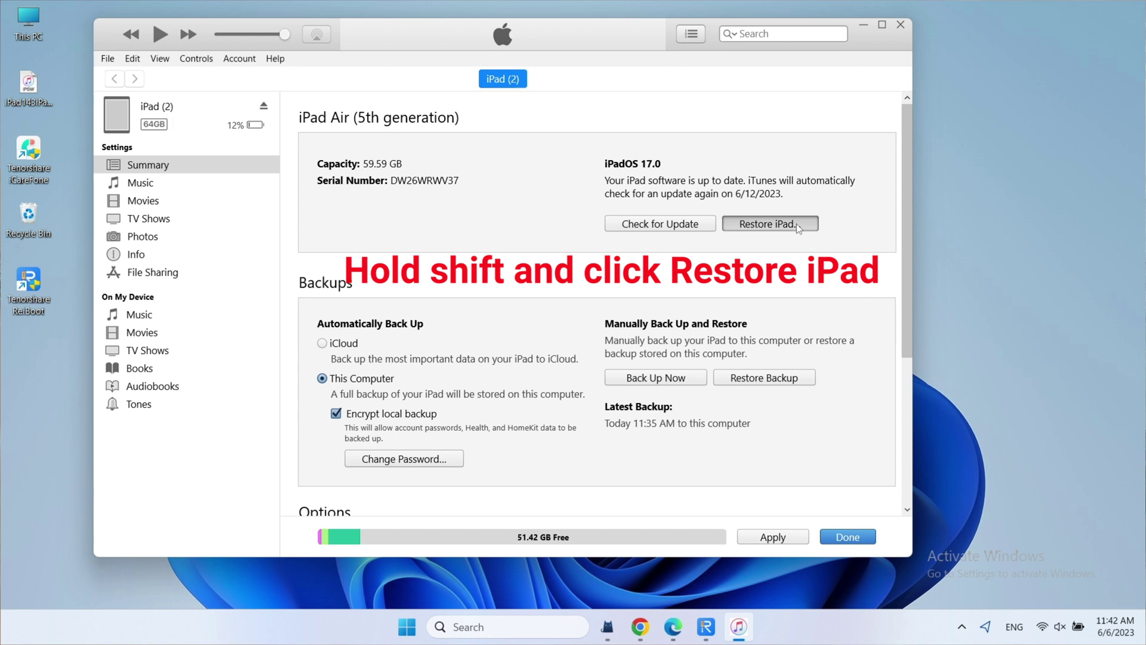
{"action": "left_click", "coordinate": [394, 286]}
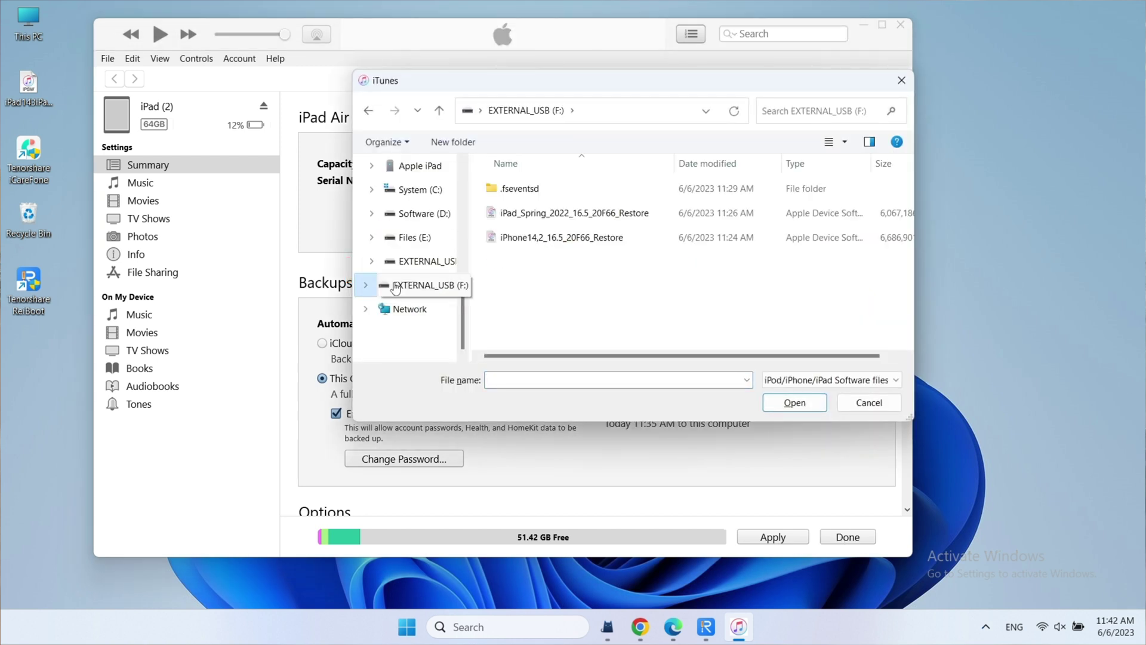
{"action": "left_click", "coordinate": [568, 215]}
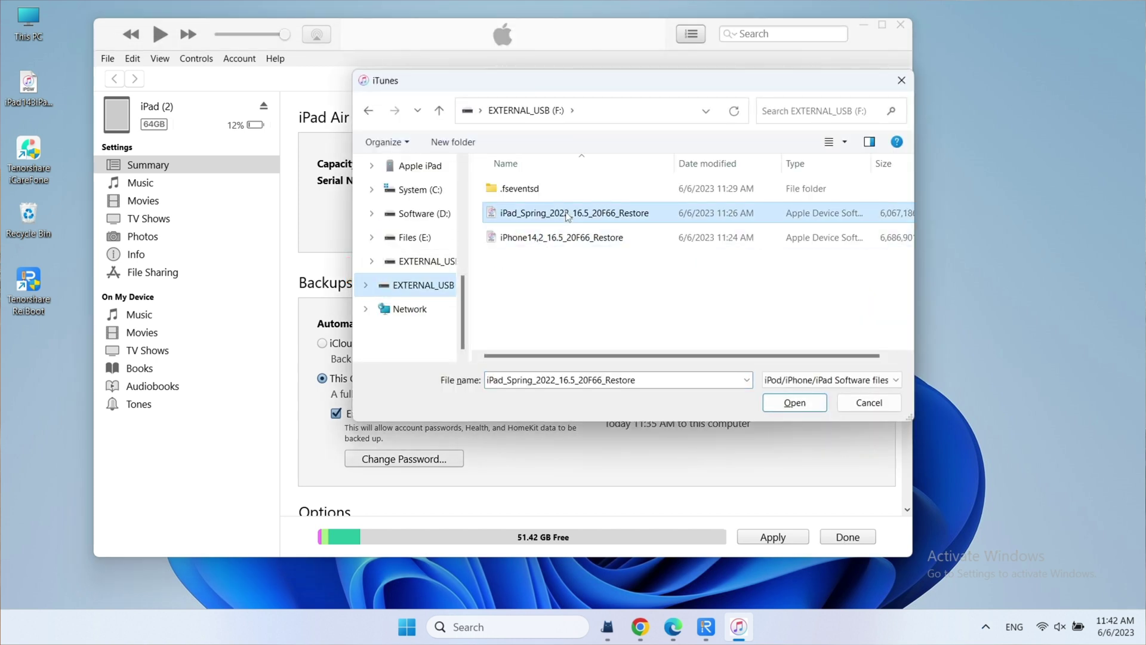
{"action": "left_click", "coordinate": [801, 406]}
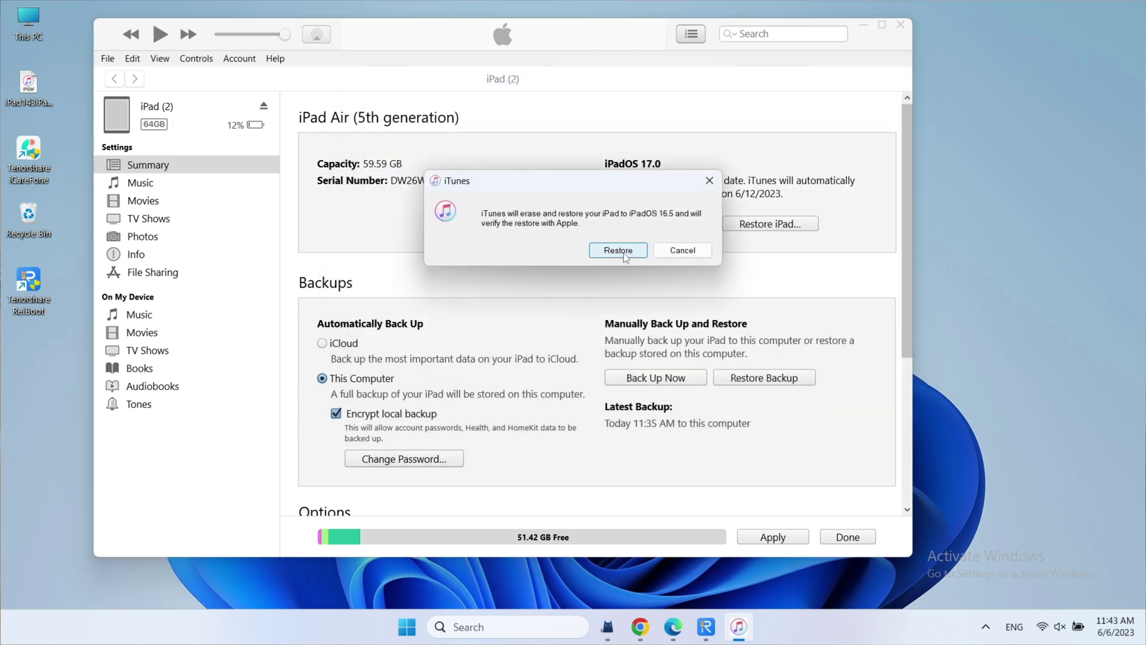
{"action": "left_click", "coordinate": [618, 251]}
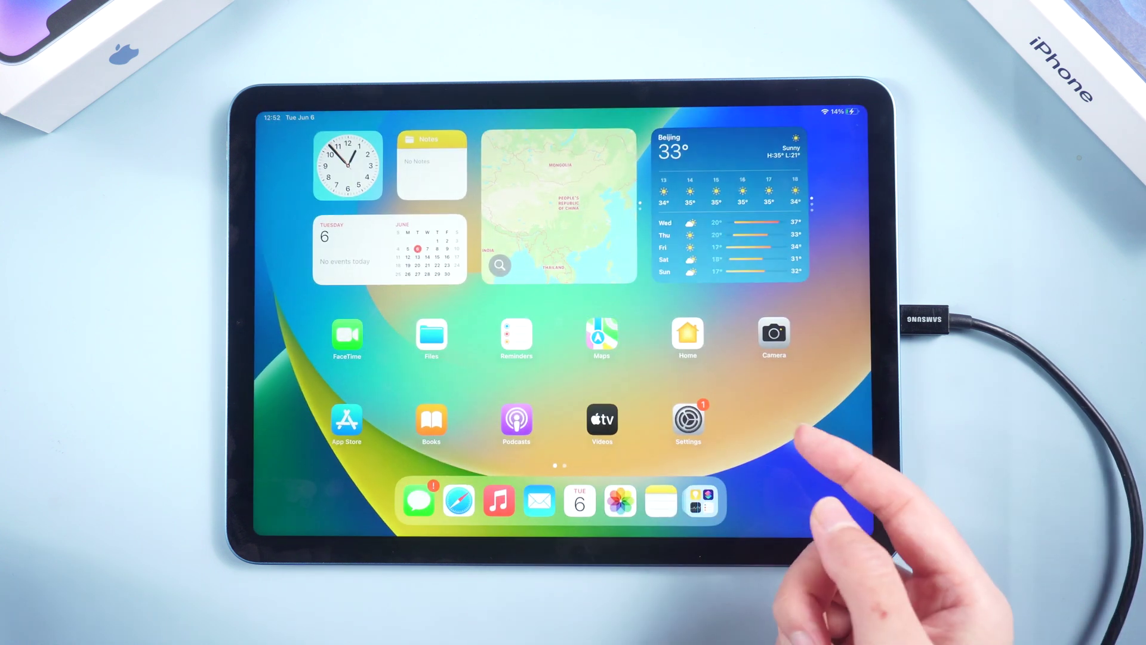
Swipe up on the restored iPad's Welcome to iPad screen to begin setup.
{"action": "left_click_drag", "start_coordinate": [844, 461], "coordinate": [860, 433]}
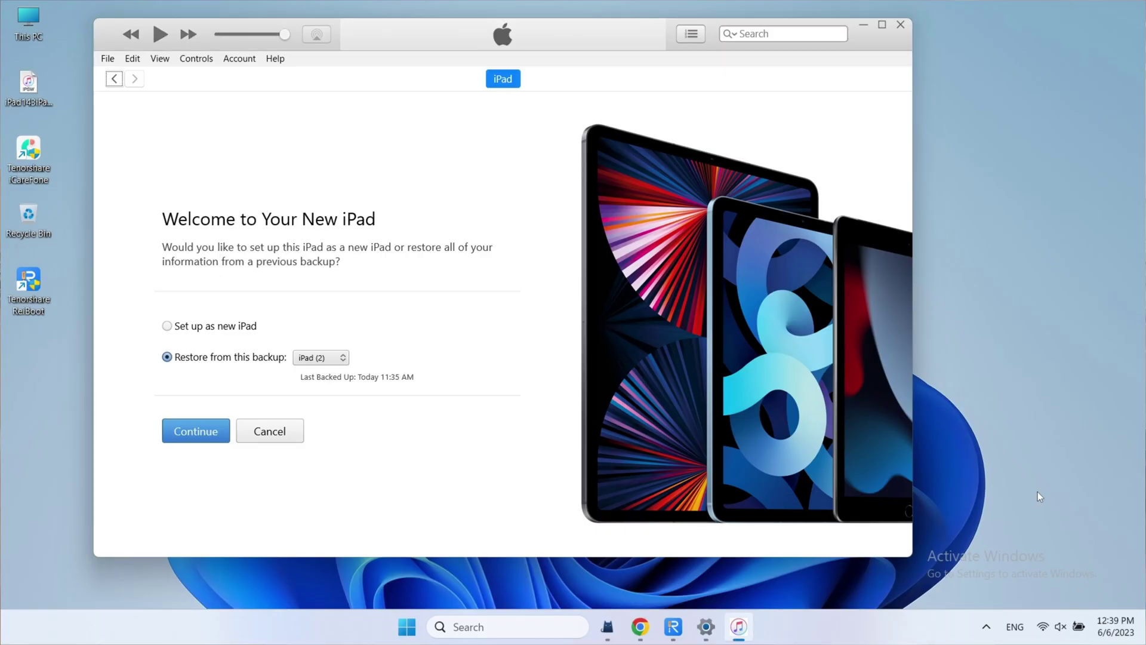
Open the Windows Run box and enter %userprofile% as the command.
{"action": "key", "text": "super+r"}
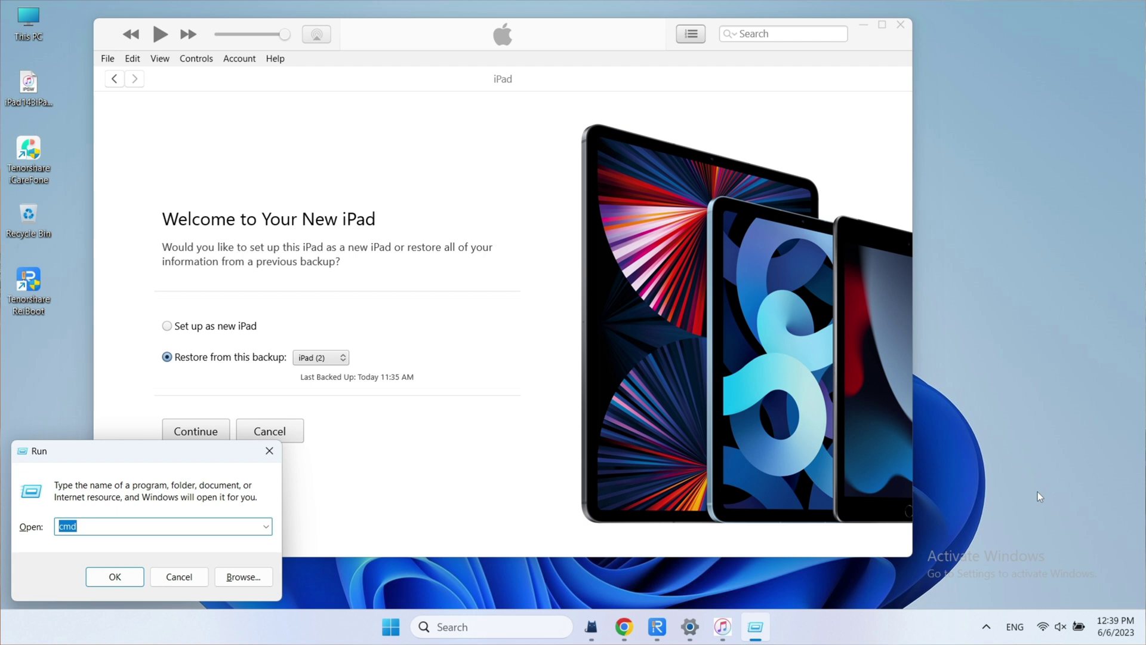
{"action": "type", "text": "%"}
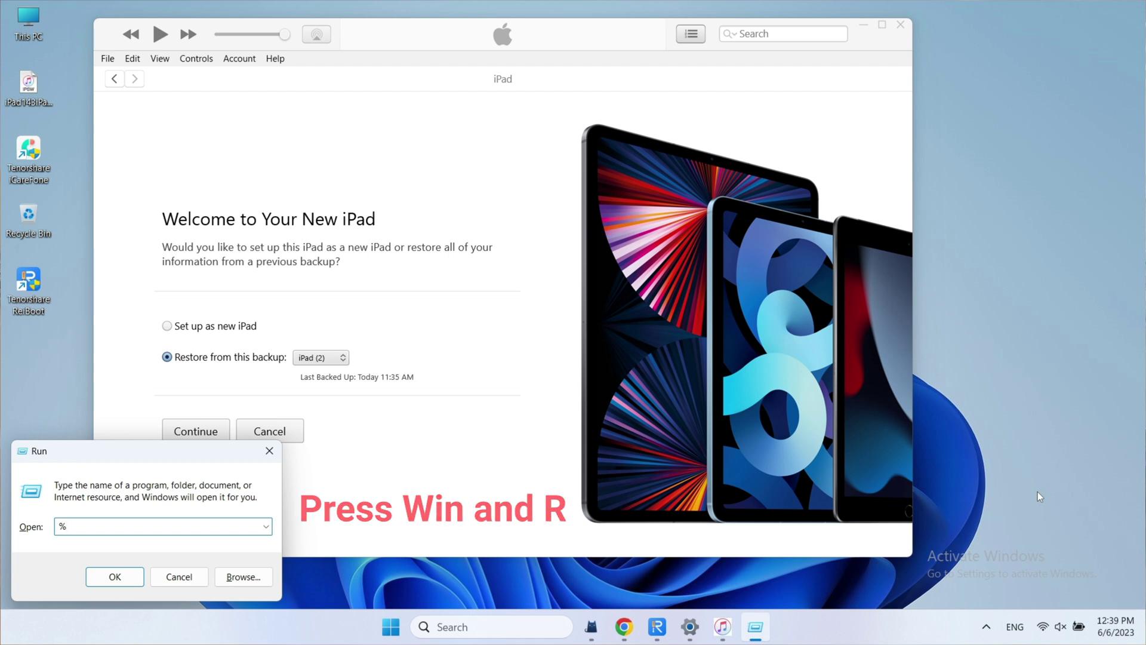
{"action": "type", "text": "user"}
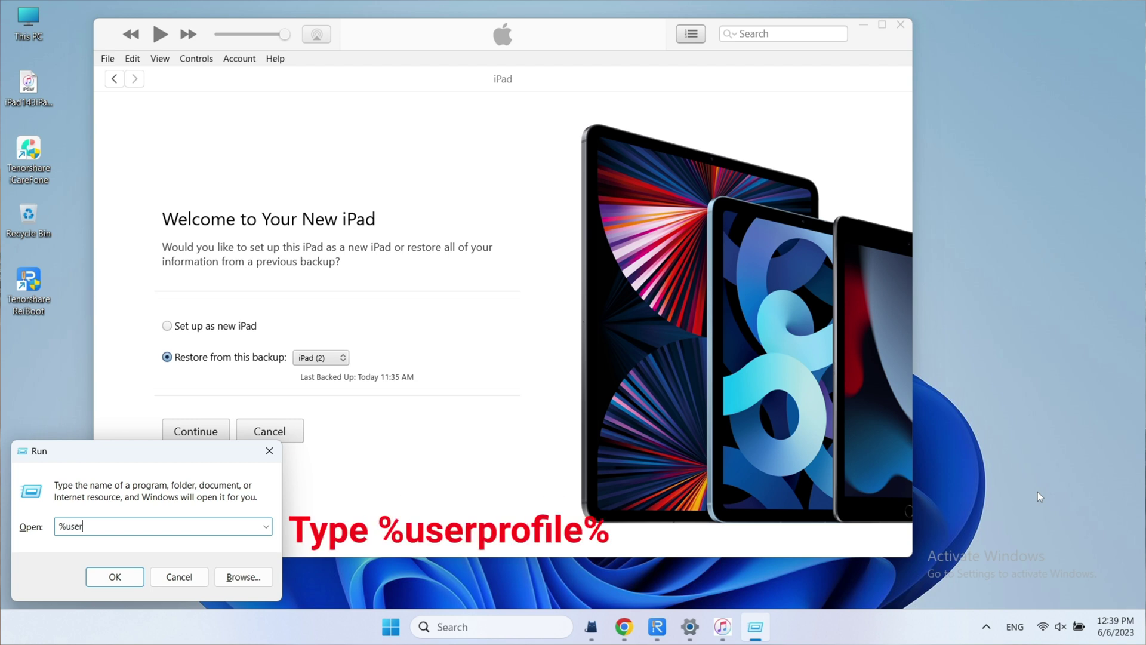
{"action": "type", "text": "profile%"}
{"action": "key", "text": "Return"}
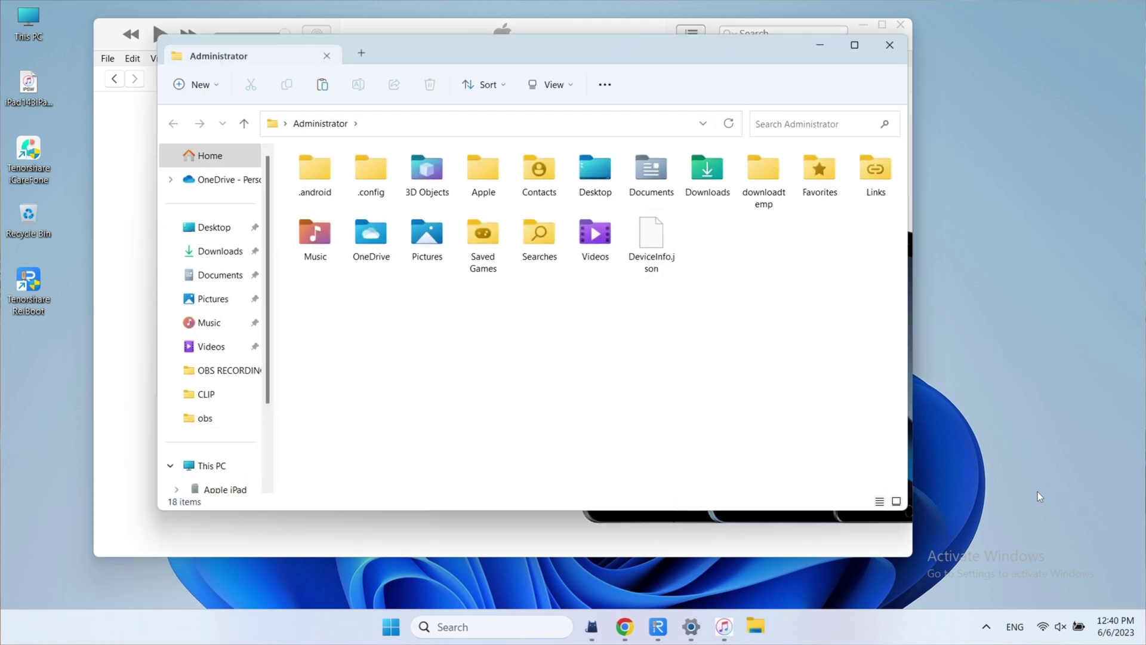
{"action": "double_click", "coordinate": [495, 174]}
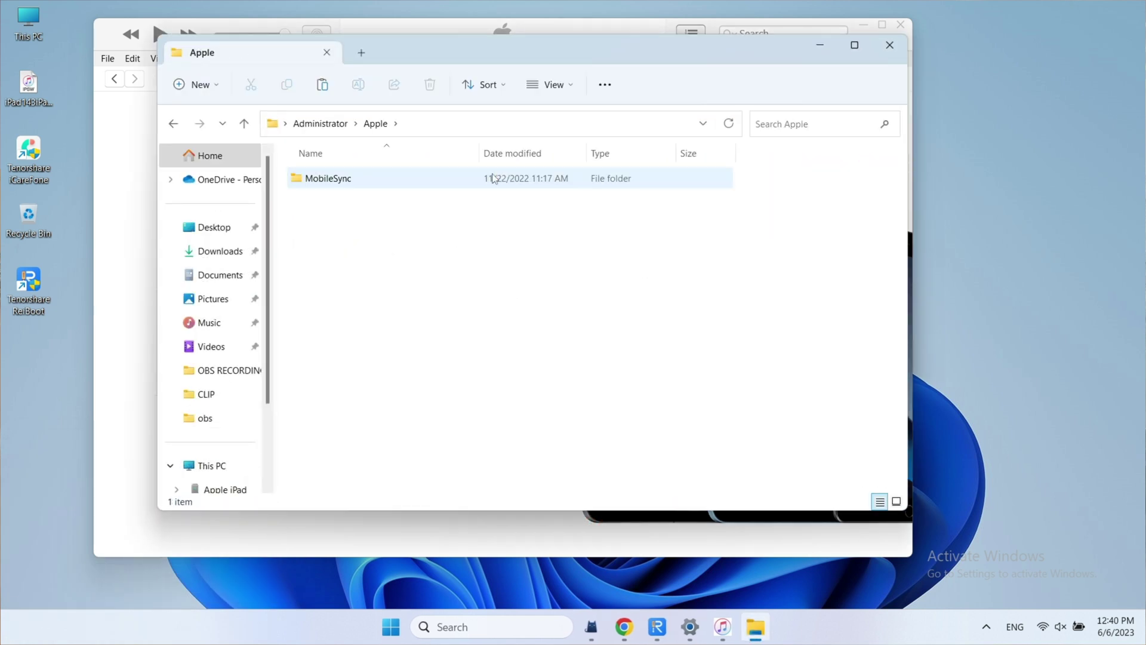
{"action": "double_click", "coordinate": [493, 177]}
{"action": "double_click", "coordinate": [490, 178]}
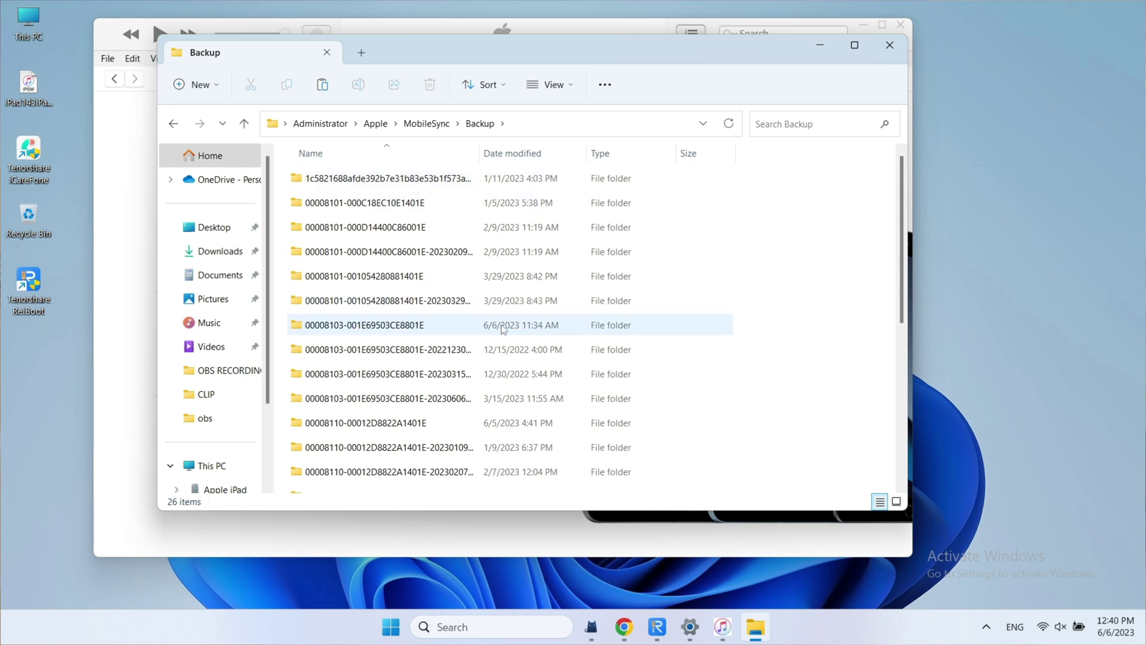
{"action": "double_click", "coordinate": [503, 330]}
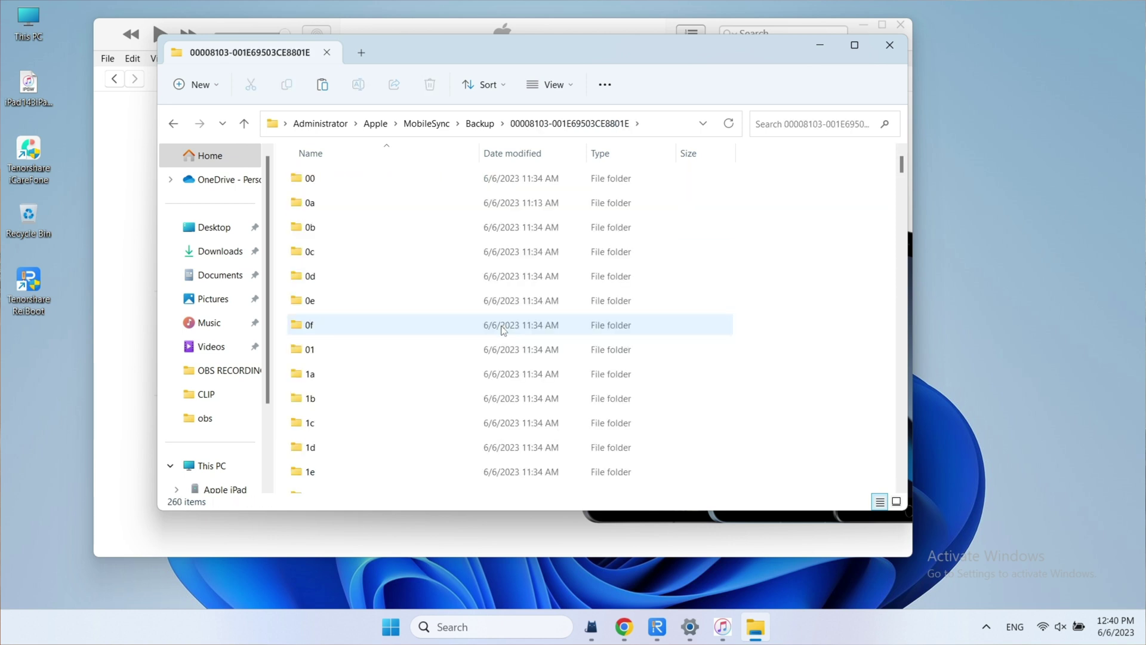
{"action": "scroll", "coordinate": [504, 331], "scroll_direction": "down", "scroll_amount": 20}
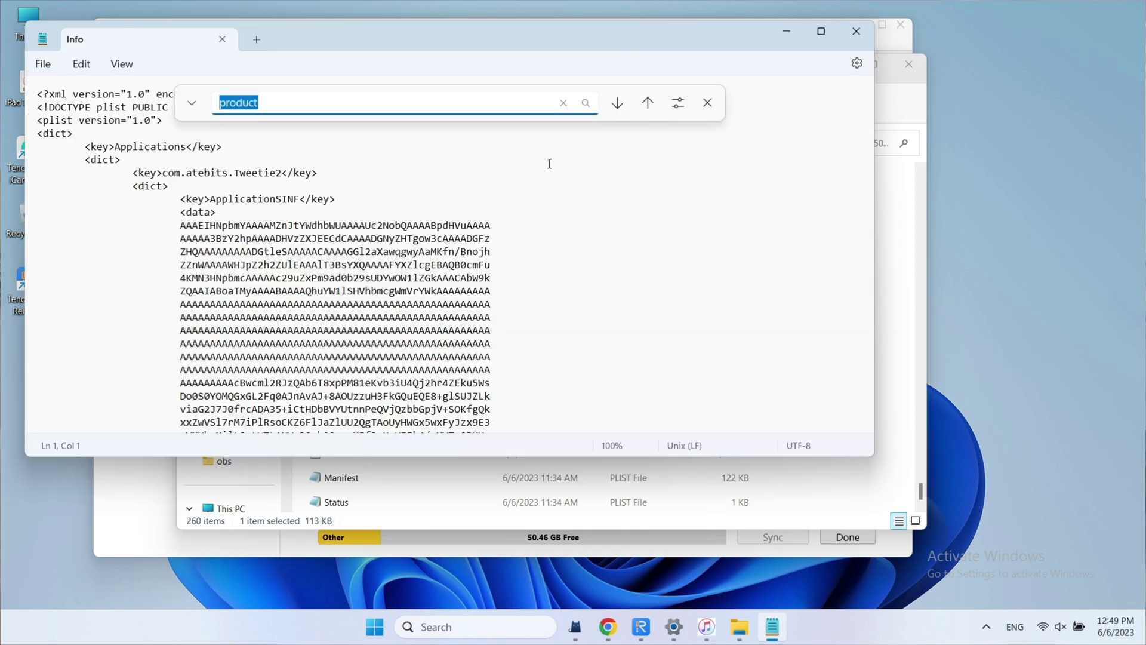
Search the Info file for 'product' to find the Product Version entry reading 17.
{"action": "key", "text": "Return"}
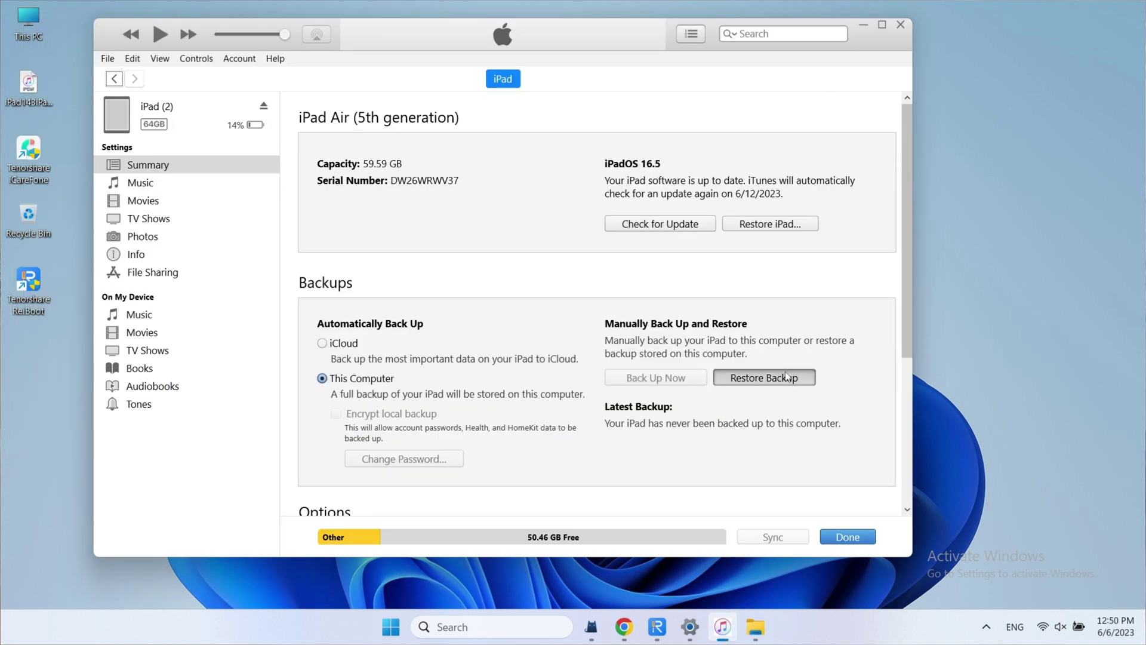
Restore the iPad (2) backup onto the iPad, entering the backup password.
{"action": "left_click", "coordinate": [786, 376]}
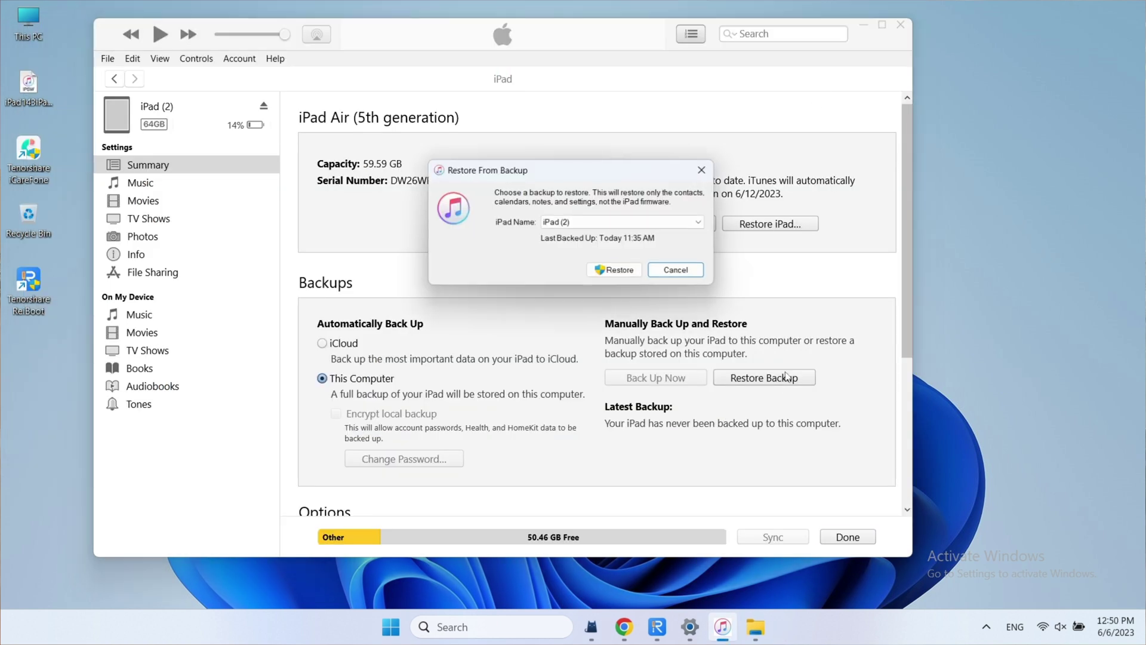
{"action": "left_click", "coordinate": [650, 225]}
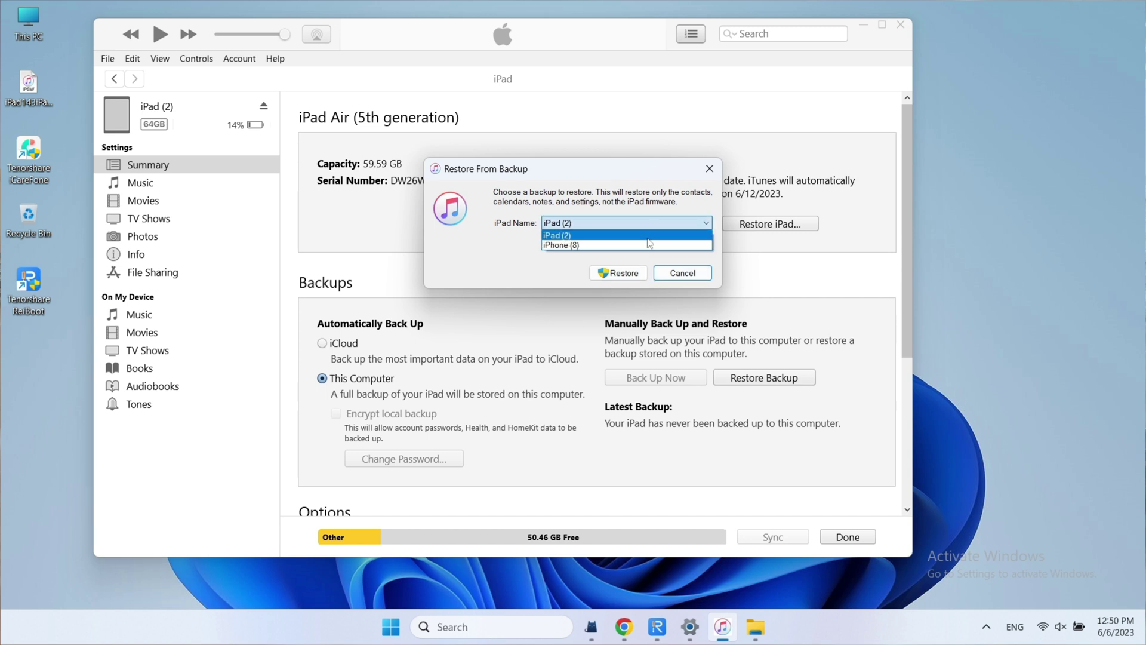
{"action": "left_click", "coordinate": [649, 236]}
{"action": "left_click", "coordinate": [631, 275]}
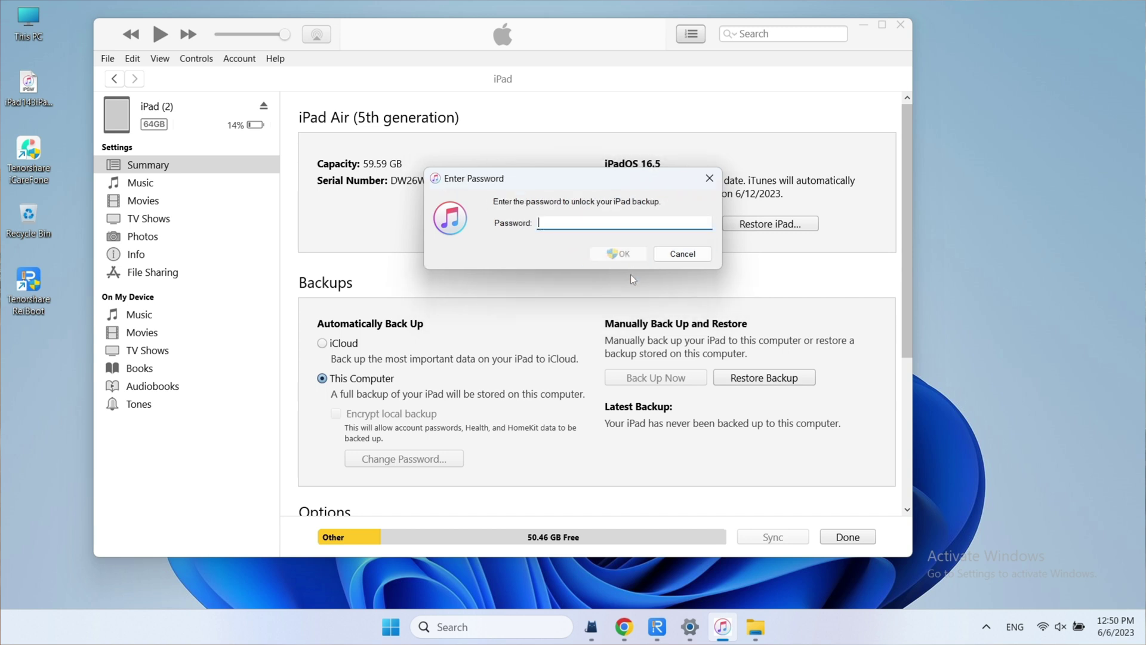
{"action": "type", "text": "1"}
{"action": "key", "text": "Return"}
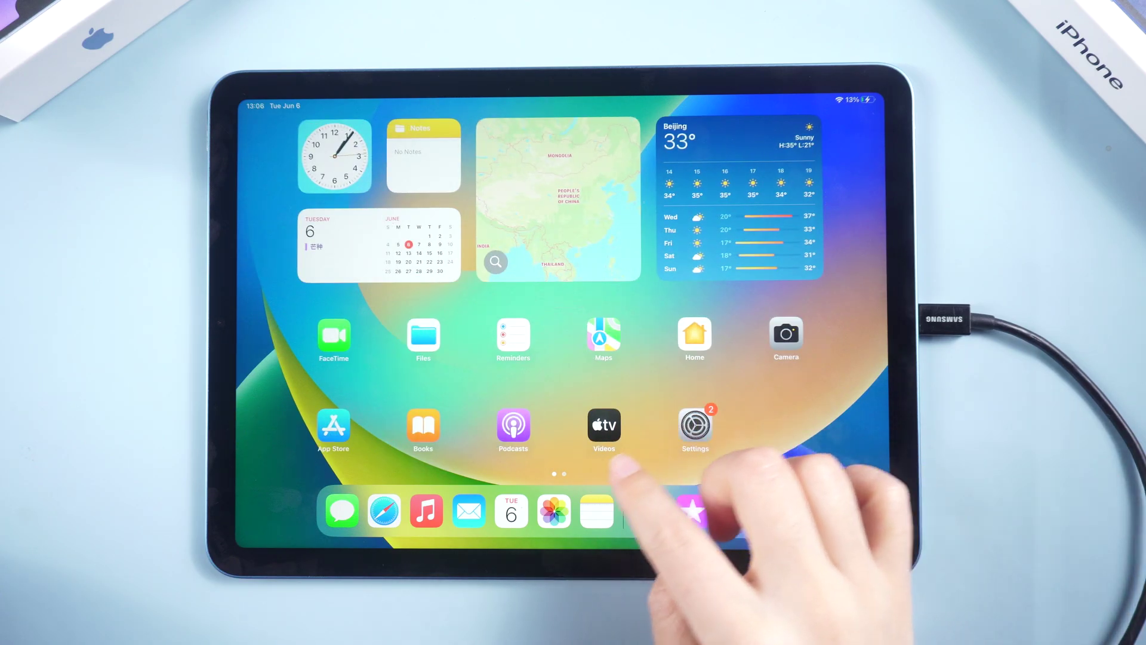
Check the restored photos in the Photos library, then return to the home screen.
{"action": "left_click", "coordinate": [554, 511]}
{"action": "scroll", "coordinate": [844, 447], "scroll_direction": "up", "scroll_amount": 10}
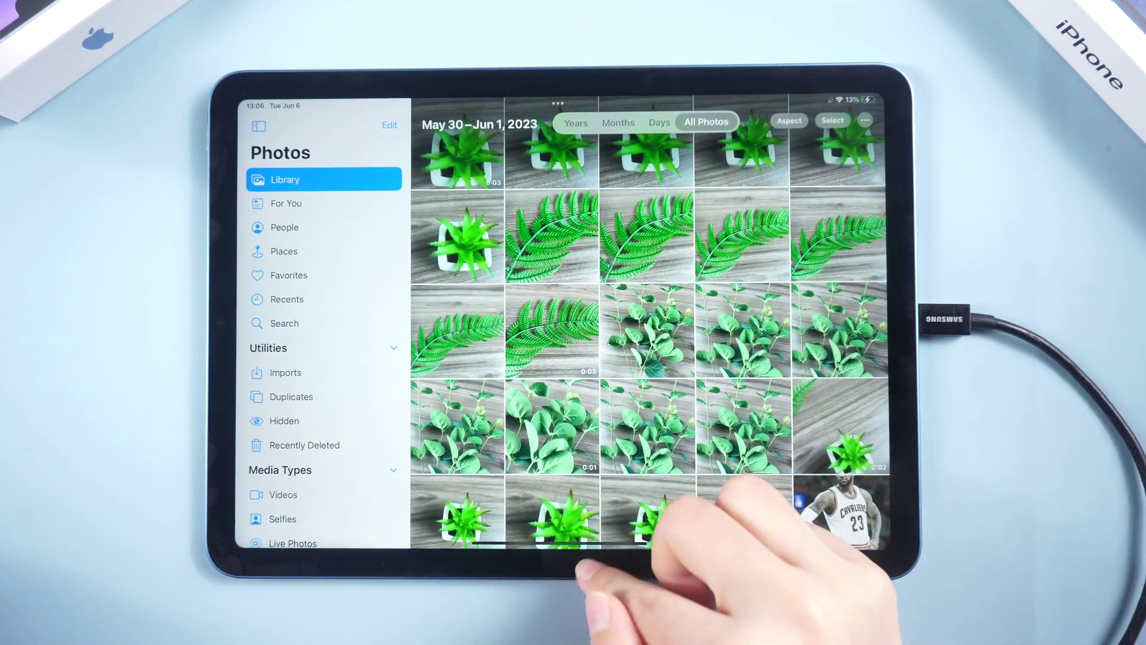
{"action": "left_click_drag", "start_coordinate": [615, 543], "coordinate": [621, 388]}
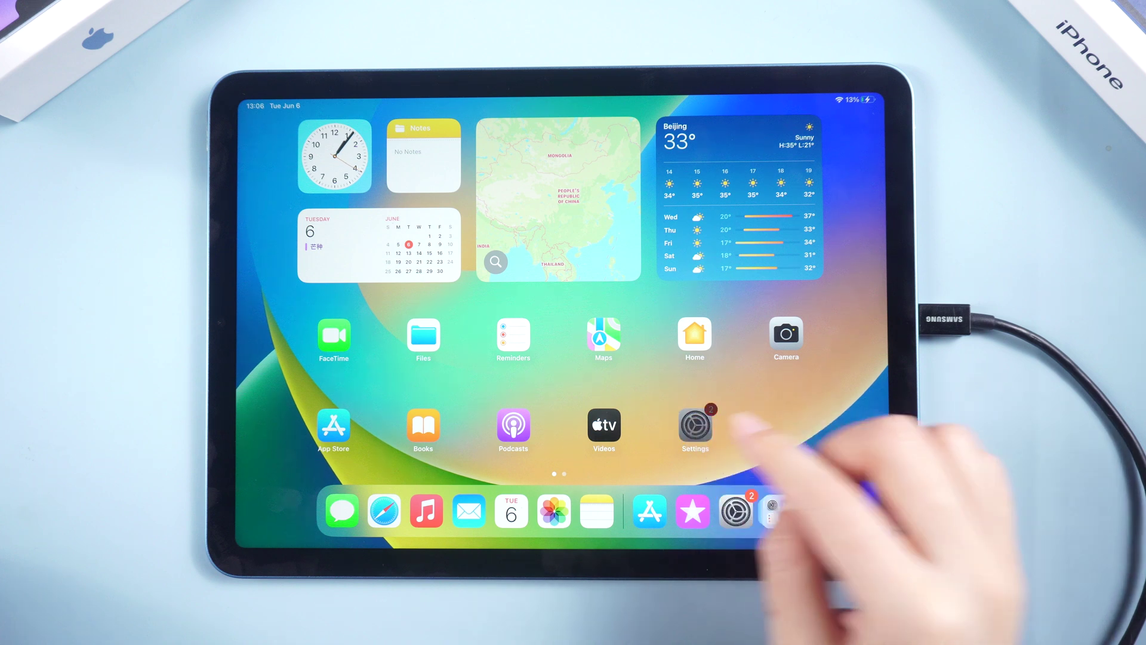
Confirm iPadOS 16.5 (20F66) under Settings > General > About, then open ReiBoot's purchase page.
{"action": "left_click", "coordinate": [736, 501]}
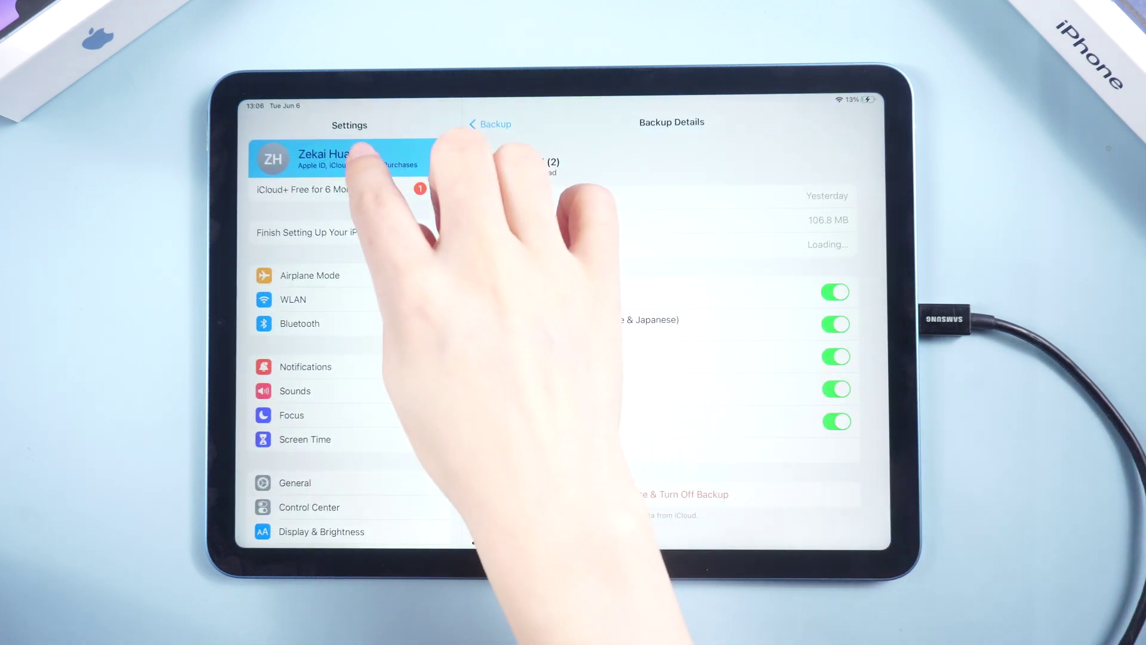
{"action": "left_click", "coordinate": [355, 157]}
{"action": "left_click", "coordinate": [371, 482]}
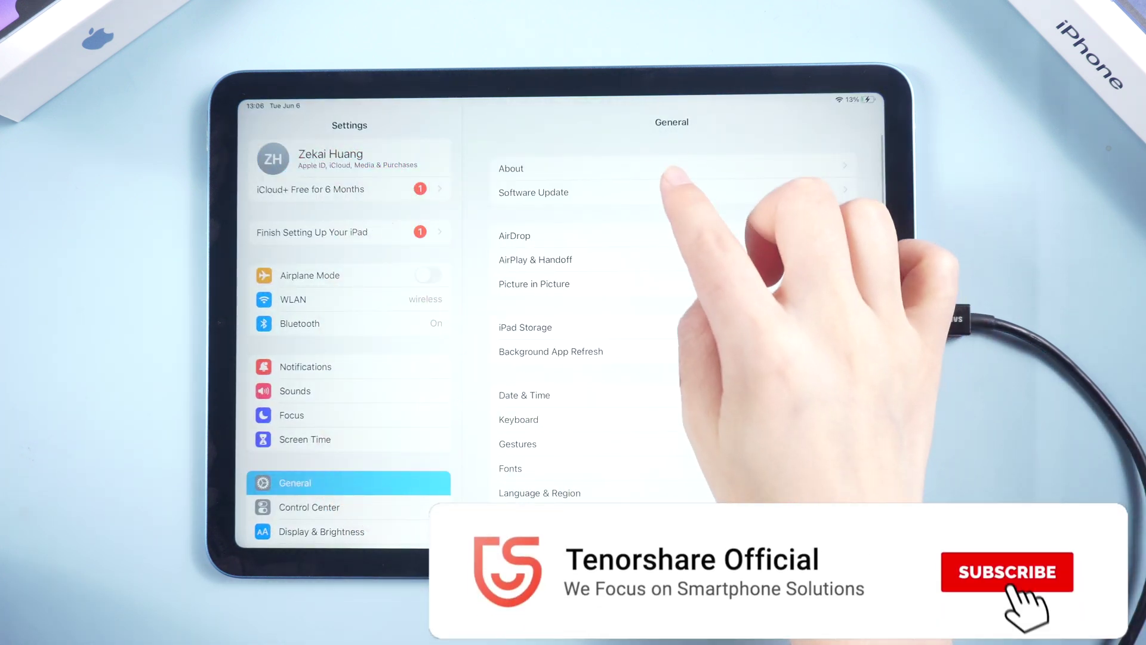
{"action": "left_click", "coordinate": [707, 167]}
{"action": "left_click", "coordinate": [854, 192]}
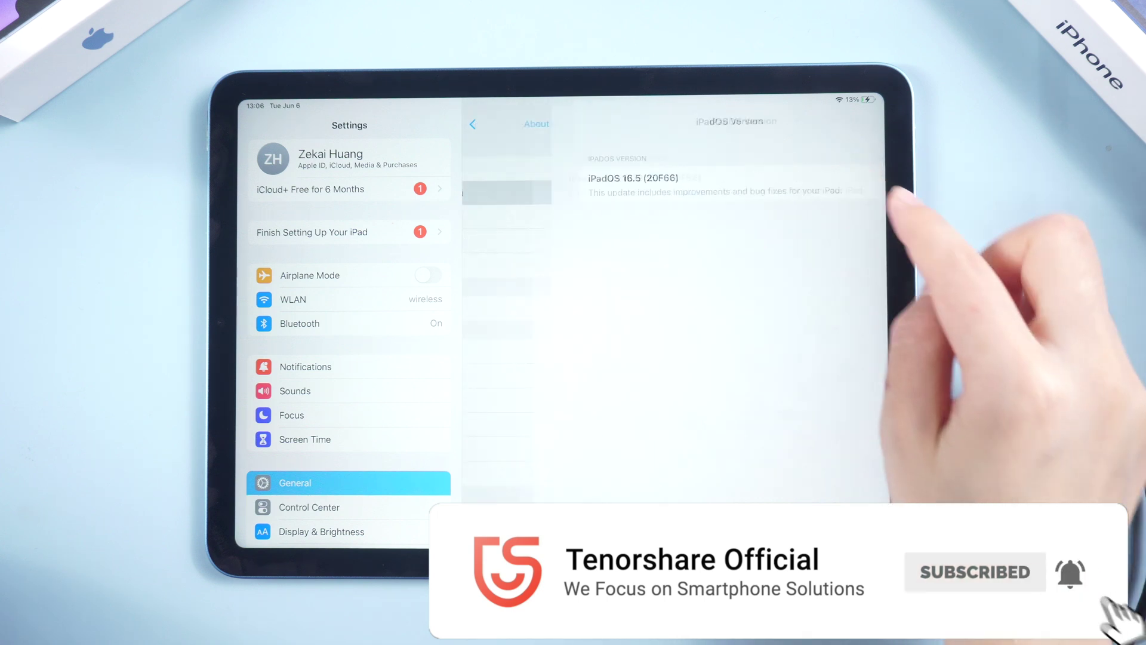
{"action": "left_click_drag", "start_coordinate": [836, 546], "coordinate": [842, 495]}
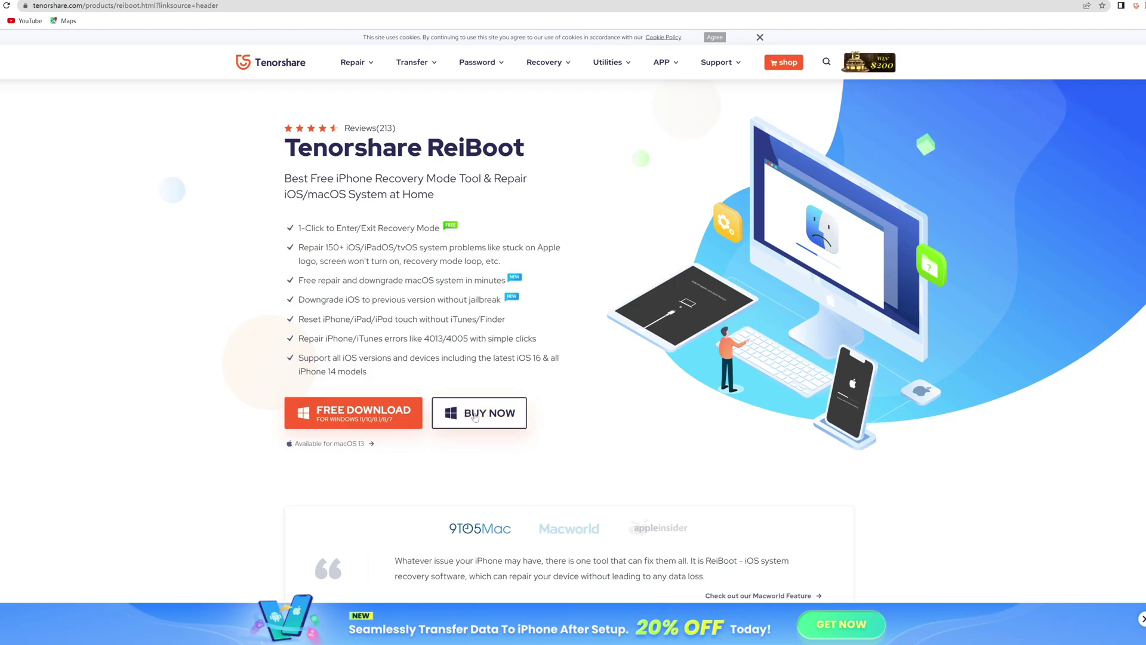
{"action": "left_click", "coordinate": [475, 416]}
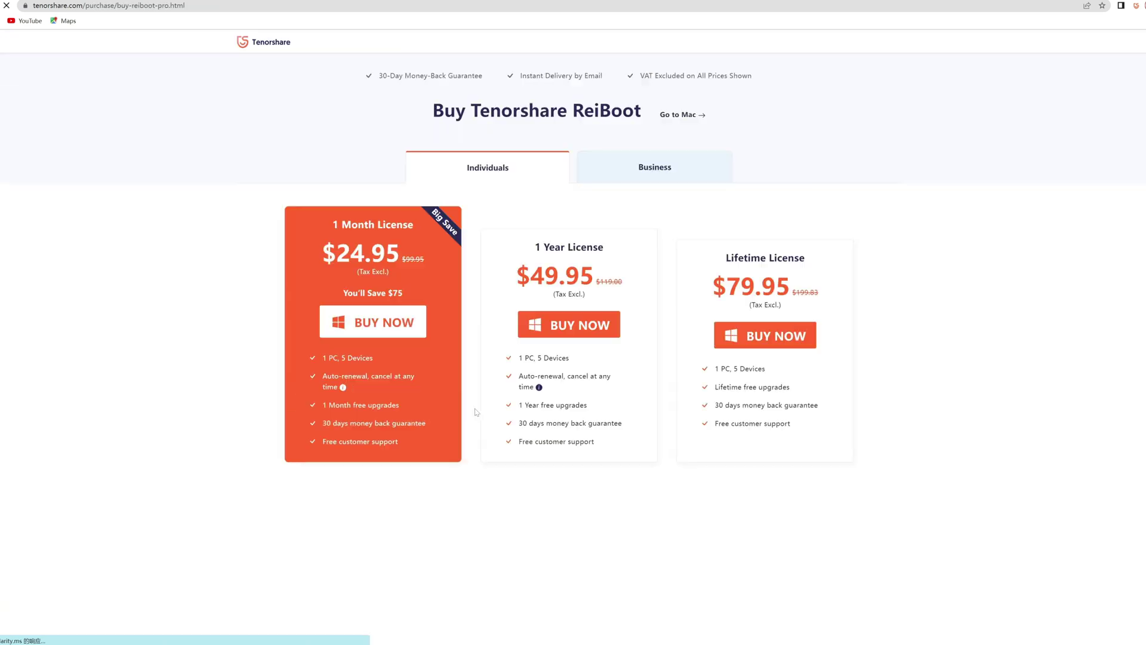